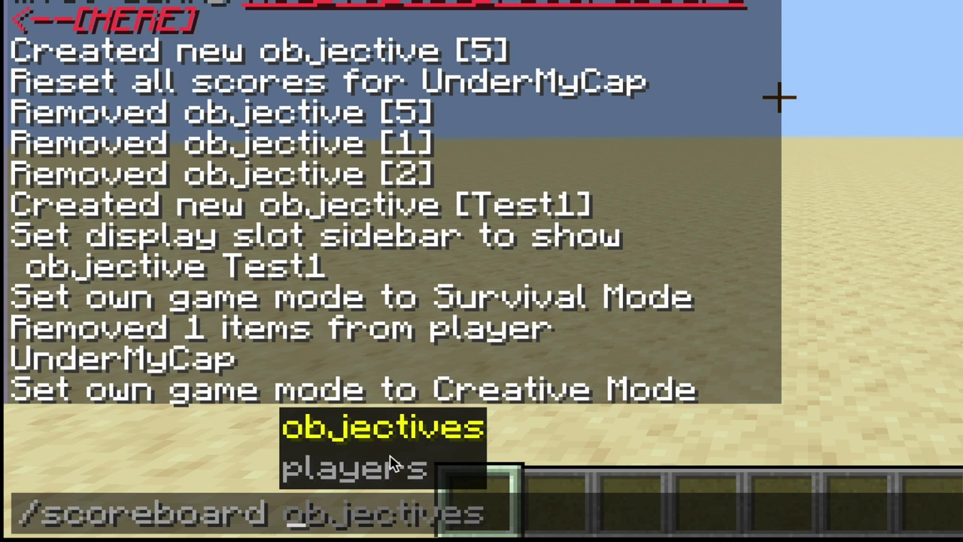
# Try the objectives, players and reset suggestions, then settle on /scoreboard objectives add
pyautogui.press('Tab')
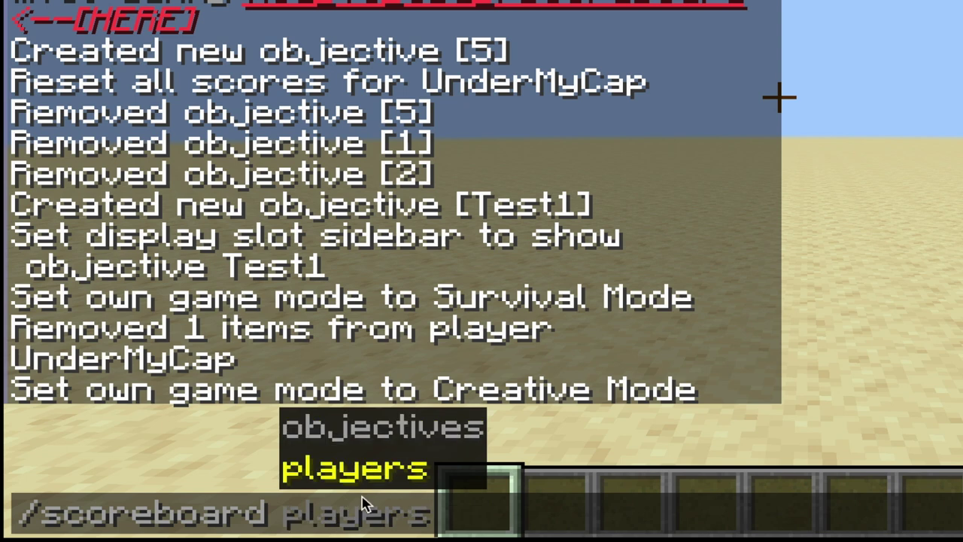
pyautogui.click(412, 431)
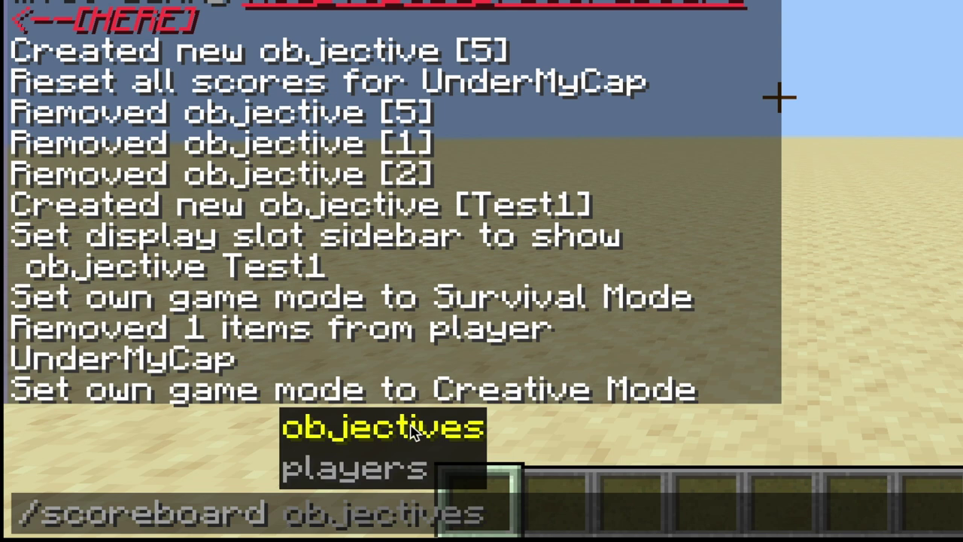
pyautogui.click(342, 475)
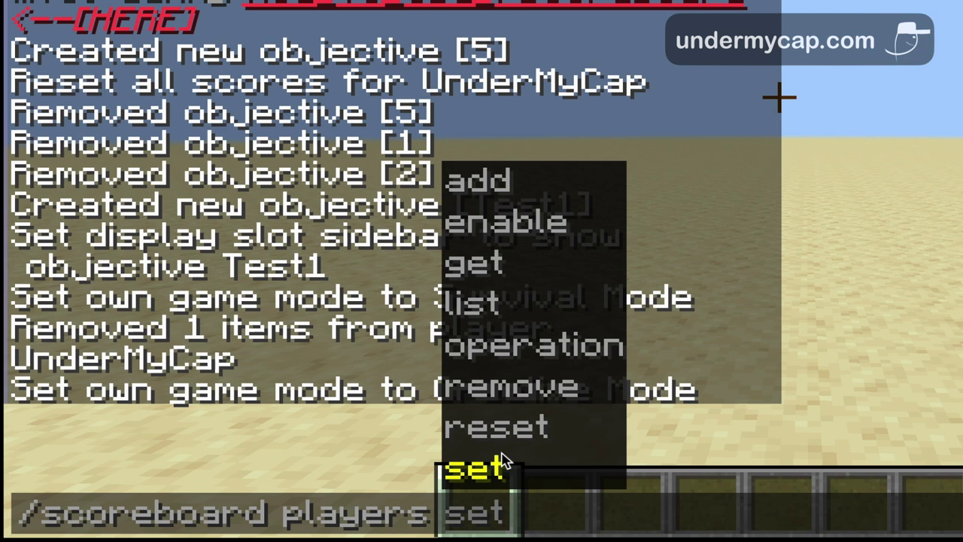
pyautogui.click(500, 429)
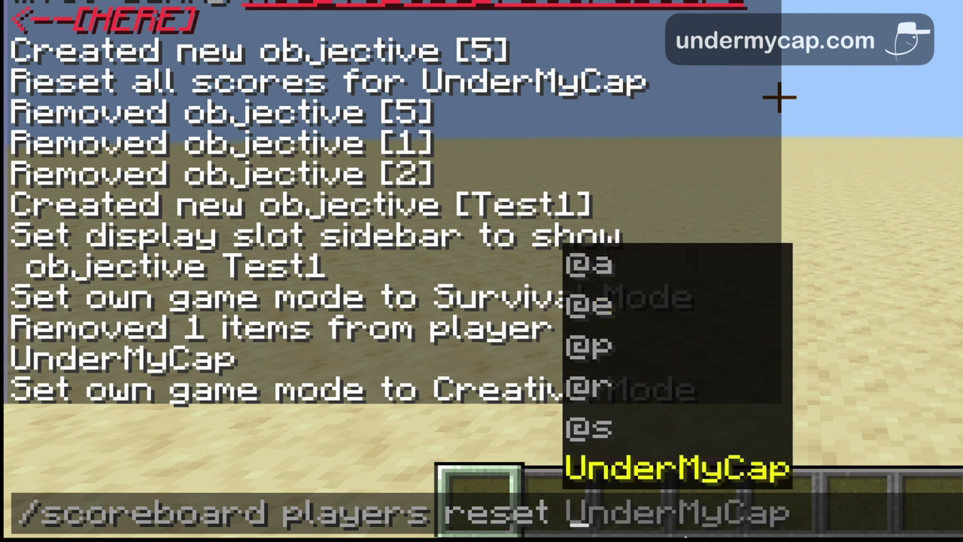
pyautogui.press('BackSpace')
pyautogui.press('BackSpace')
pyautogui.press('BackSpace')
pyautogui.press('BackSpace')
pyautogui.press('BackSpace')
pyautogui.press('BackSpace')
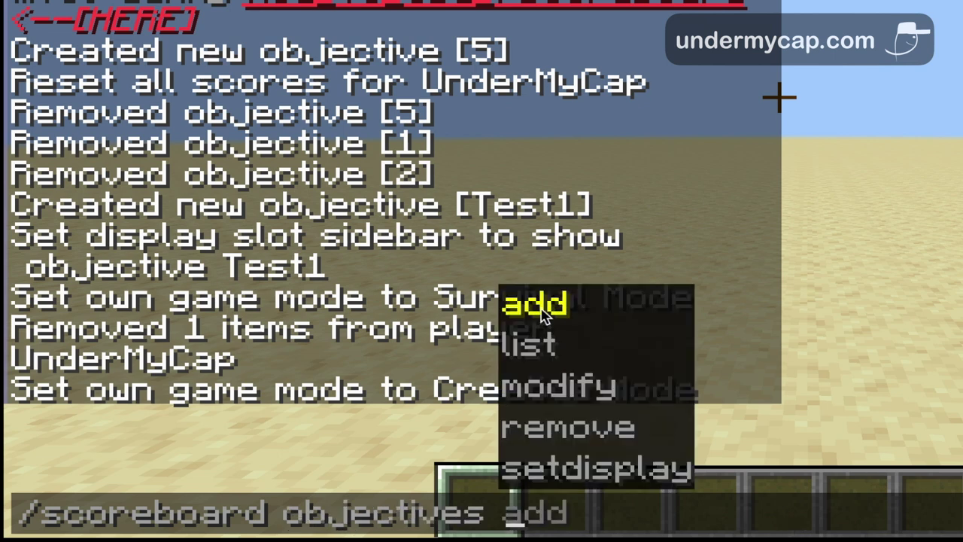
pyautogui.click(545, 316)
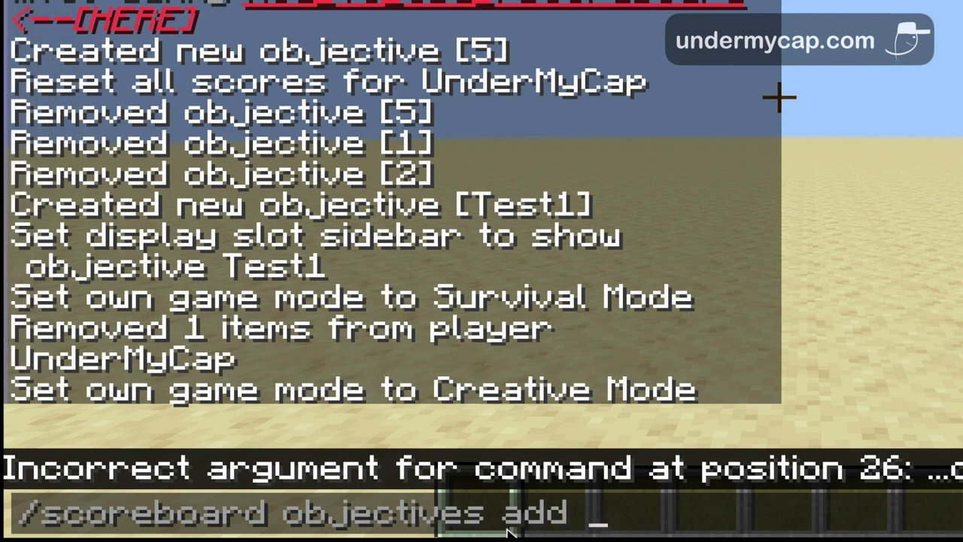
# Run /scoreboard objectives add Health health, choosing health from the criteria list
pyautogui.write('T')
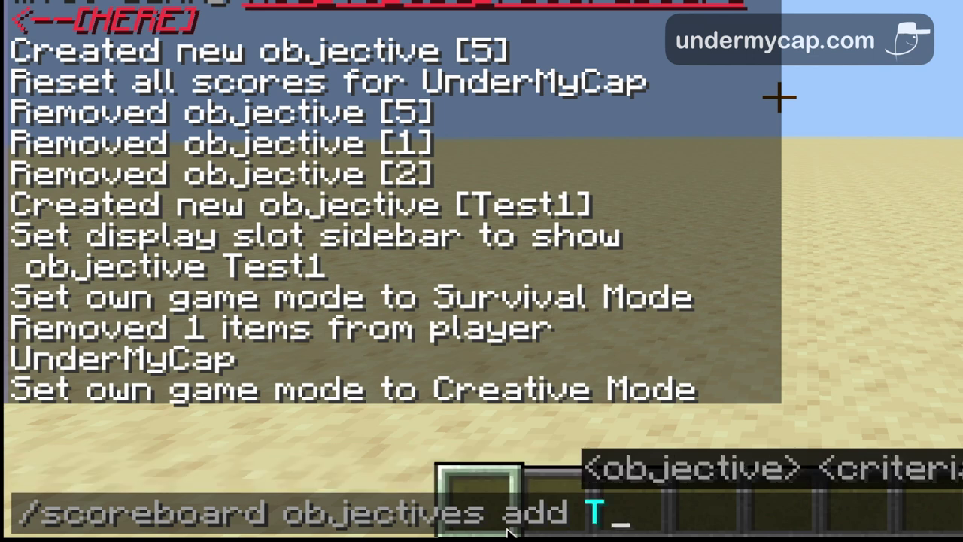
pyautogui.press('BackSpace')
pyautogui.write('Health')
pyautogui.press('Up')
pyautogui.press('Up')
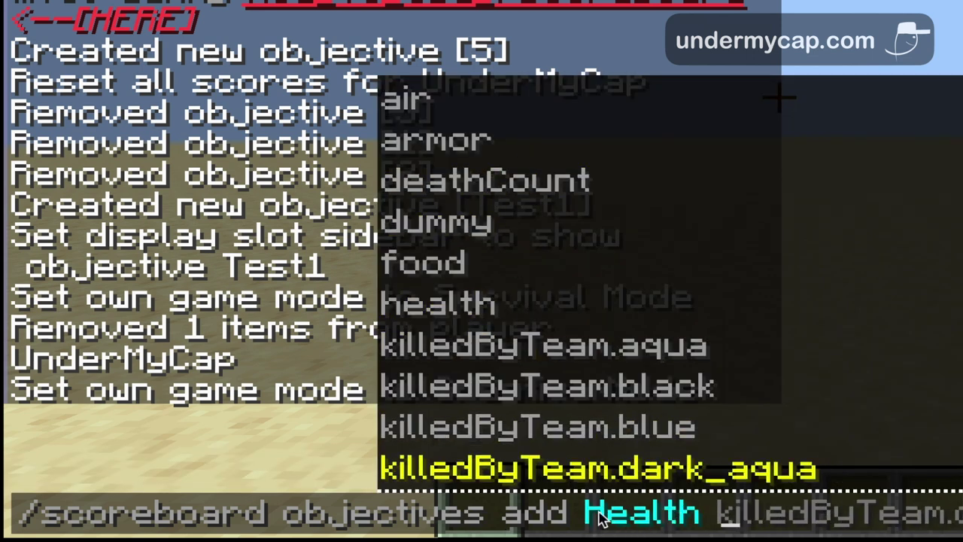
pyautogui.click(481, 181)
pyautogui.scroll(-20, 490, 301)
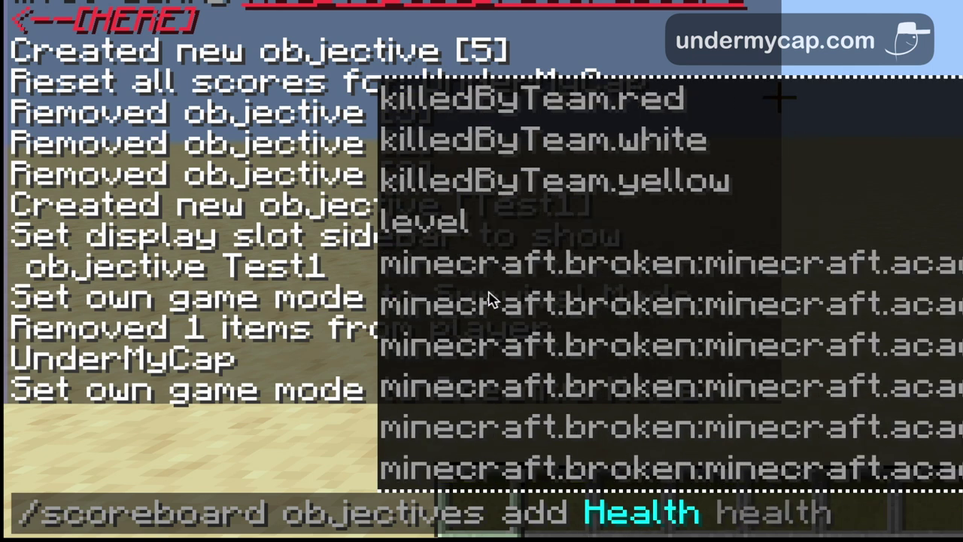
pyautogui.scroll(20, 490, 300)
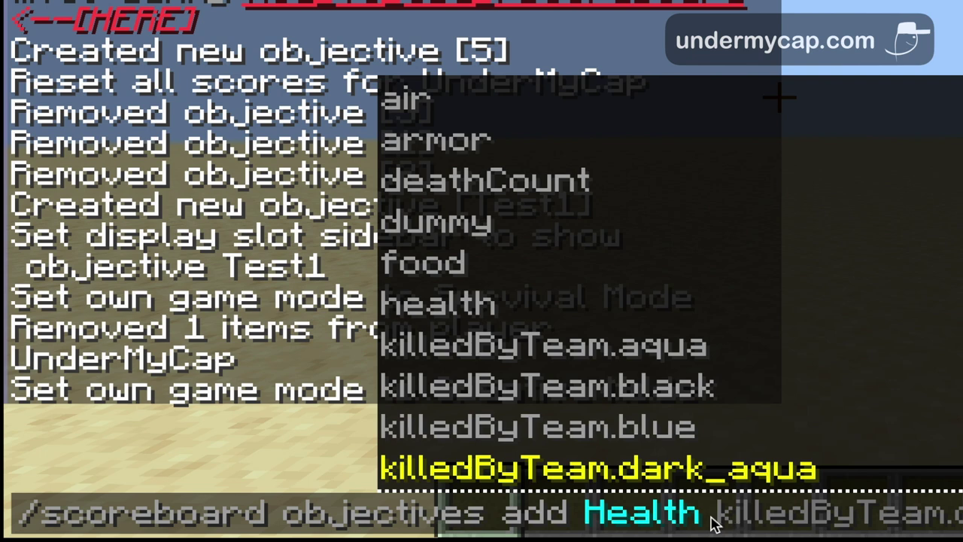
pyautogui.click(433, 305)
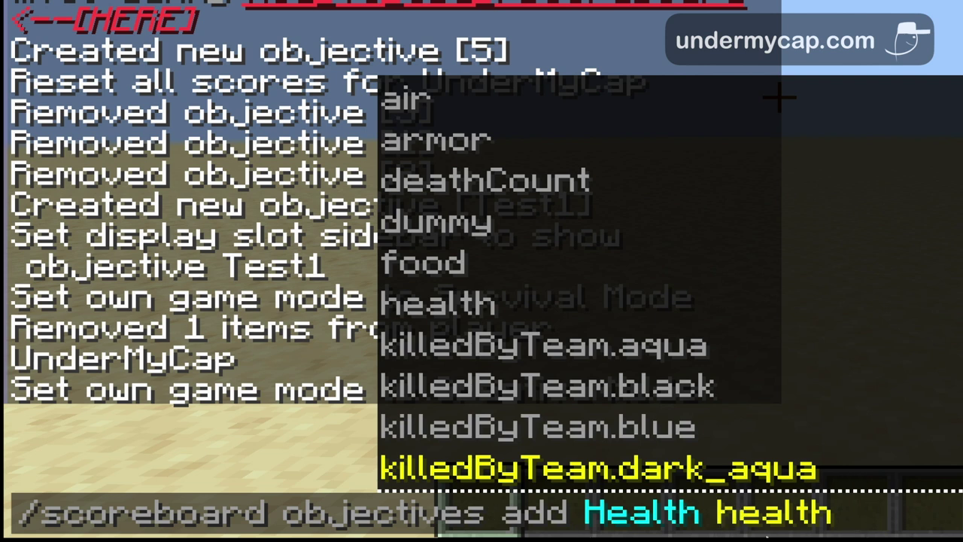
pyautogui.press('Return')
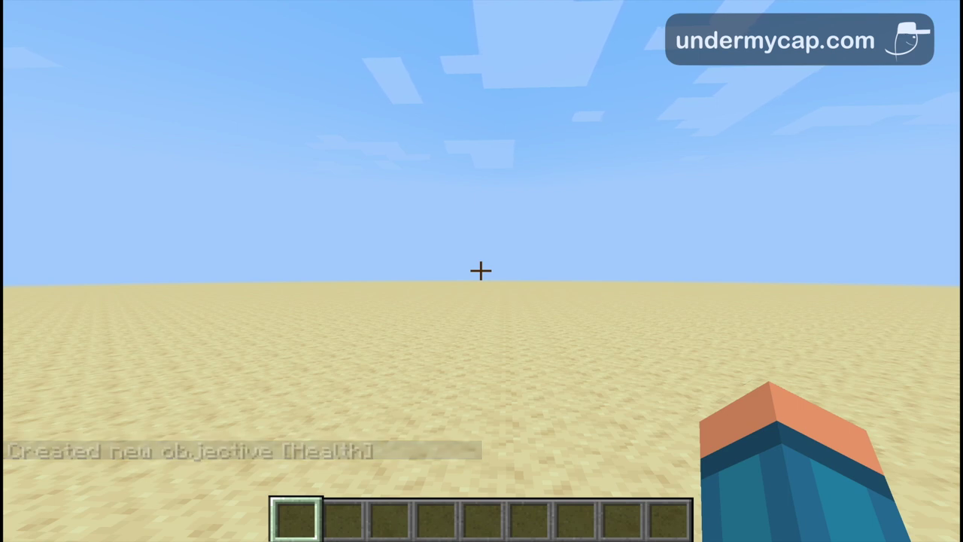
# Edit the recalled command into /scoreboard objectives setdisplay sidebar Health and run it
pyautogui.press('/')
pyautogui.press('Up')
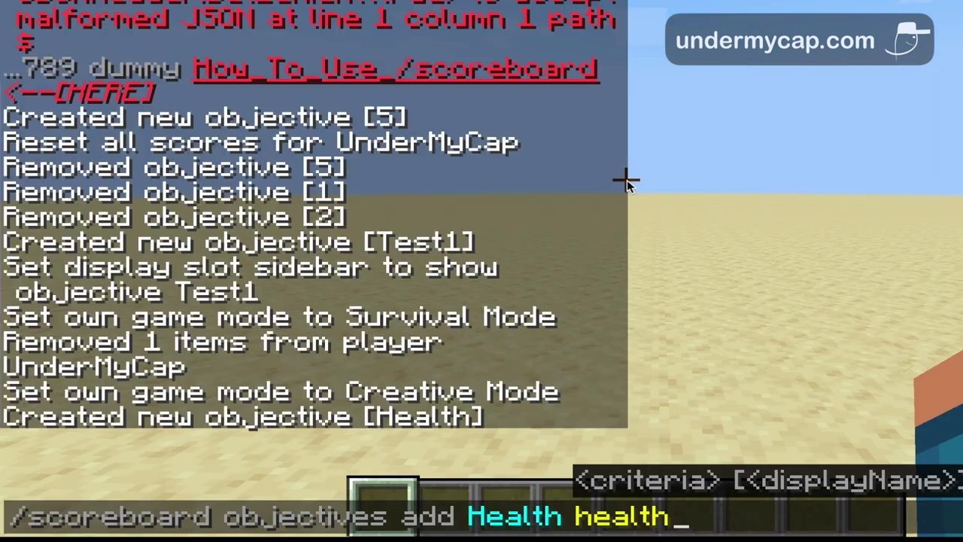
pyautogui.press('BackSpace')
pyautogui.press('BackSpace')
pyautogui.press('BackSpace')
pyautogui.press('BackSpace')
pyautogui.press('BackSpace')
pyautogui.press('BackSpace')
pyautogui.press('BackSpace')
pyautogui.press('BackSpace')
pyautogui.press('BackSpace')
pyautogui.press('BackSpace')
pyautogui.press('BackSpace')
pyautogui.press('BackSpace')
pyautogui.press('BackSpace')
pyautogui.press('BackSpace')
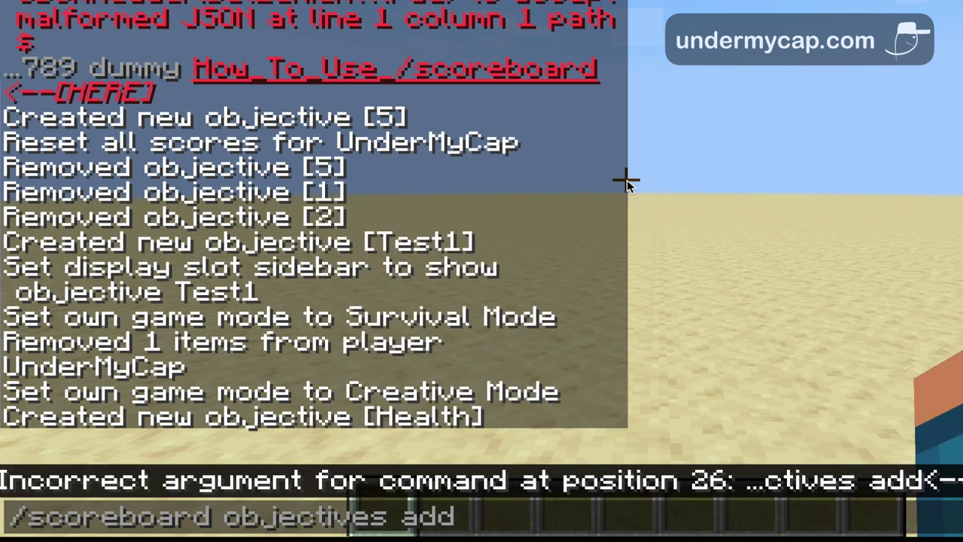
pyautogui.press('Up')
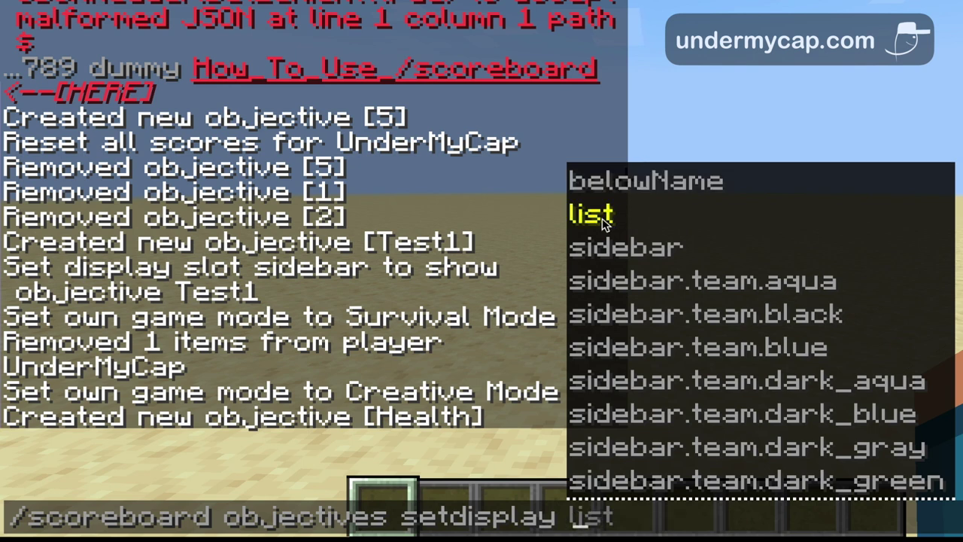
pyautogui.press('Tab')
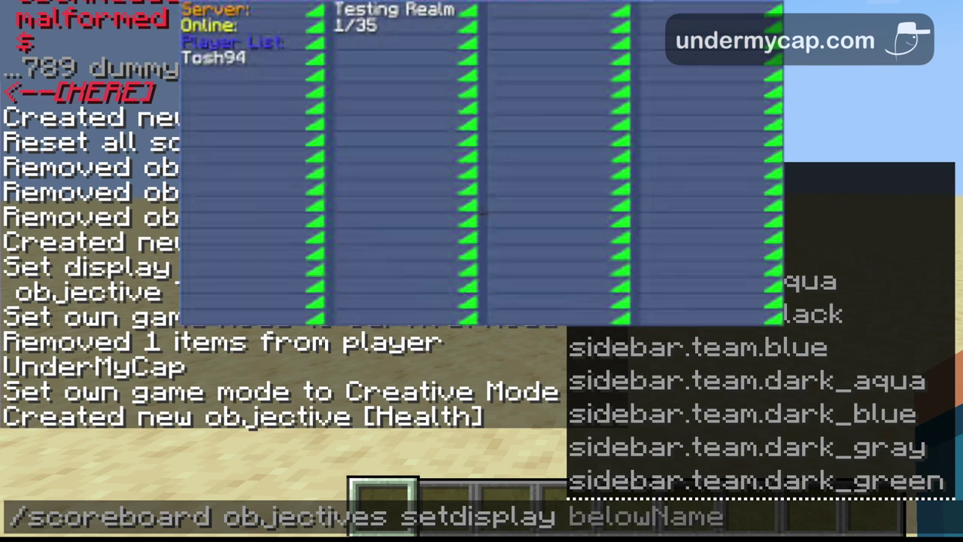
pyautogui.press('Tab')
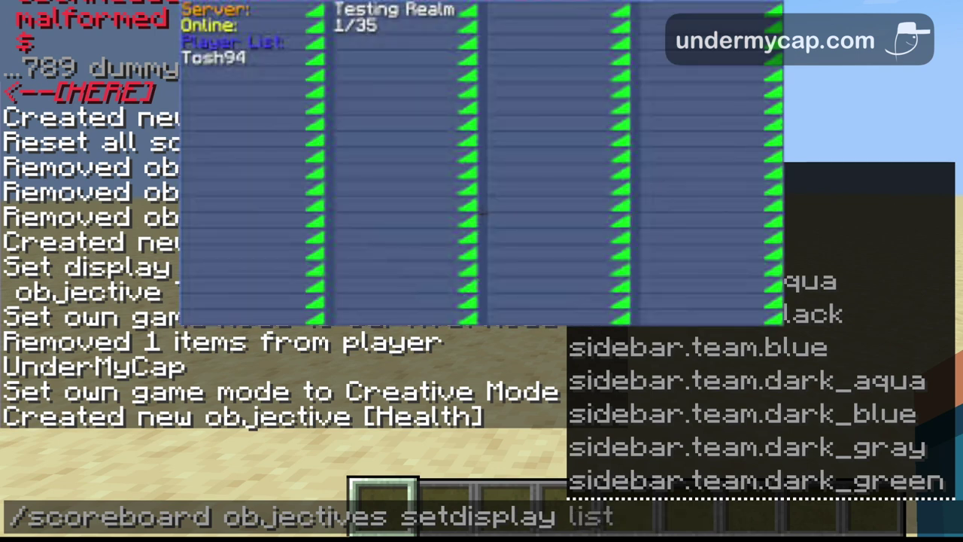
pyautogui.press('Tab')
pyautogui.press('Tab')
pyautogui.hotkey('shift', 'Tab')
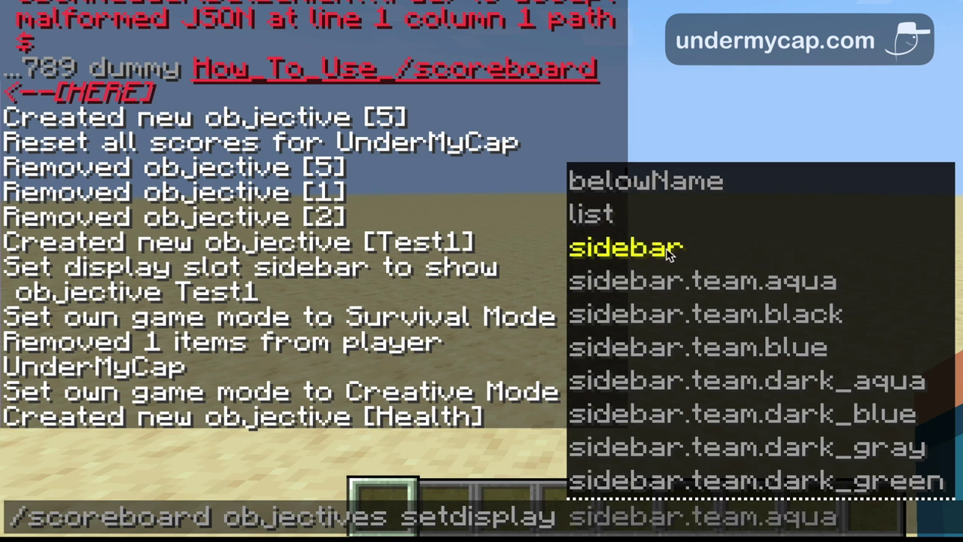
pyautogui.hotkey('shift', 'Tab')
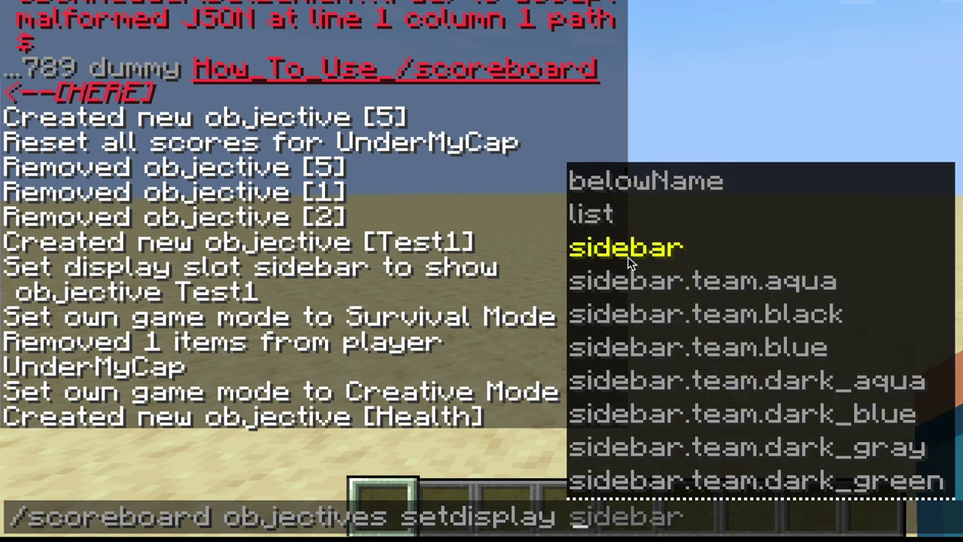
pyautogui.click(631, 263)
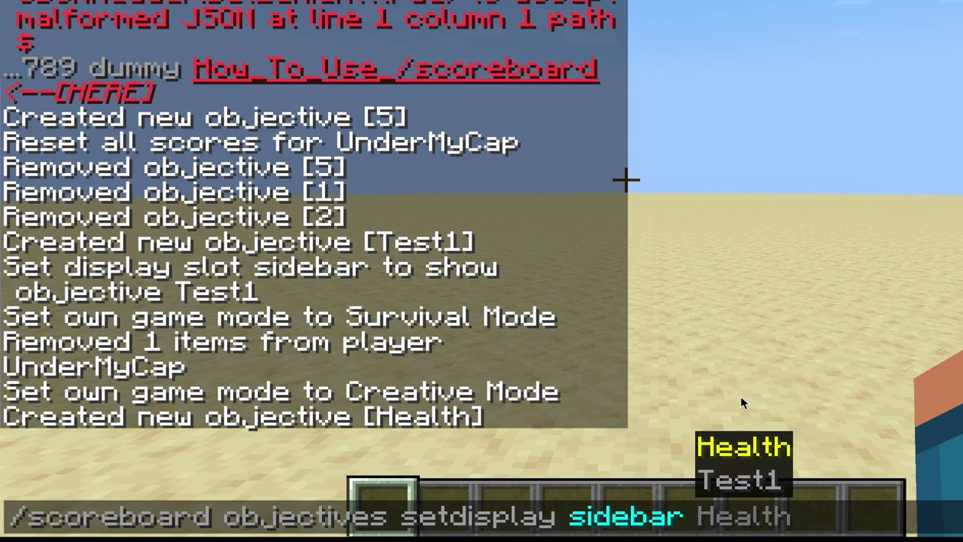
pyautogui.click(739, 450)
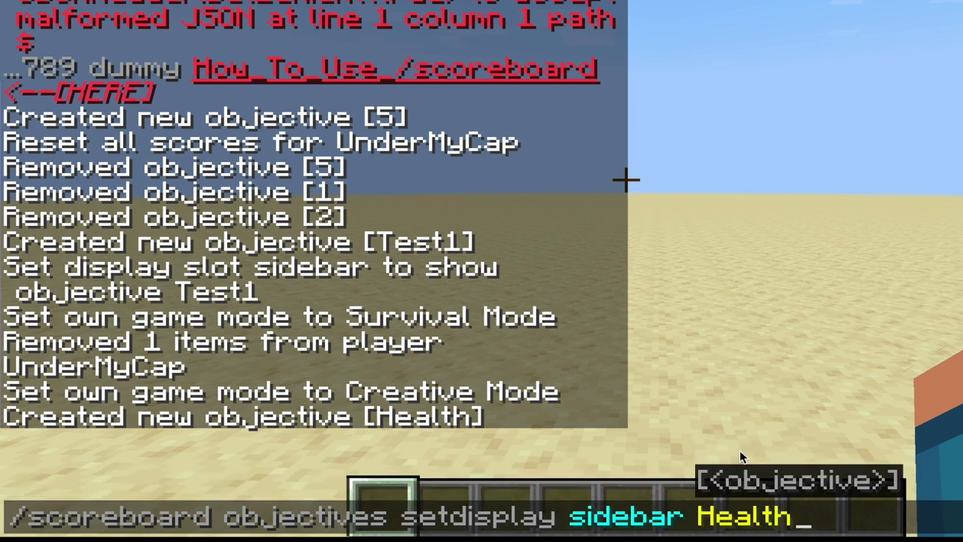
pyautogui.press('Return')
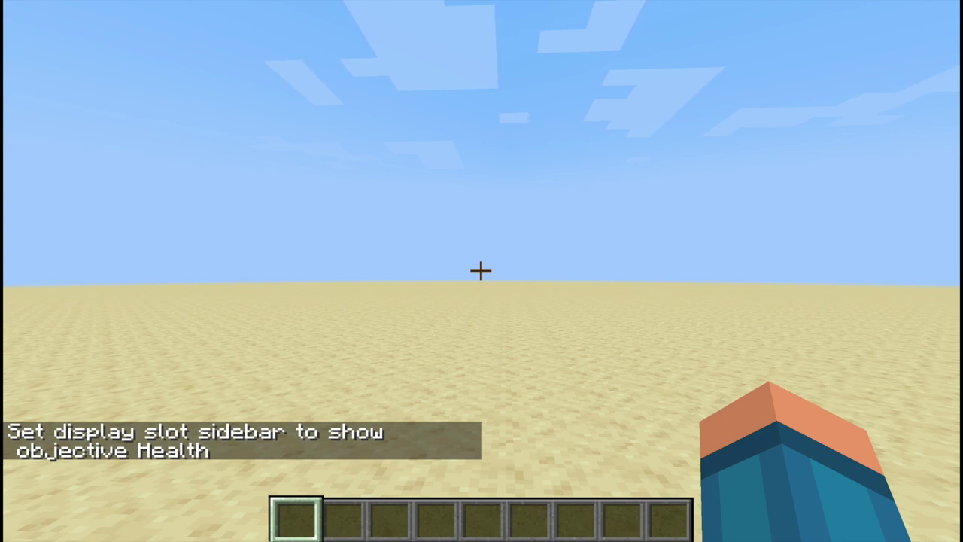
# Throw five ender pearls until the player dies, then respawn with Health back at 20
pyautogui.press('/')
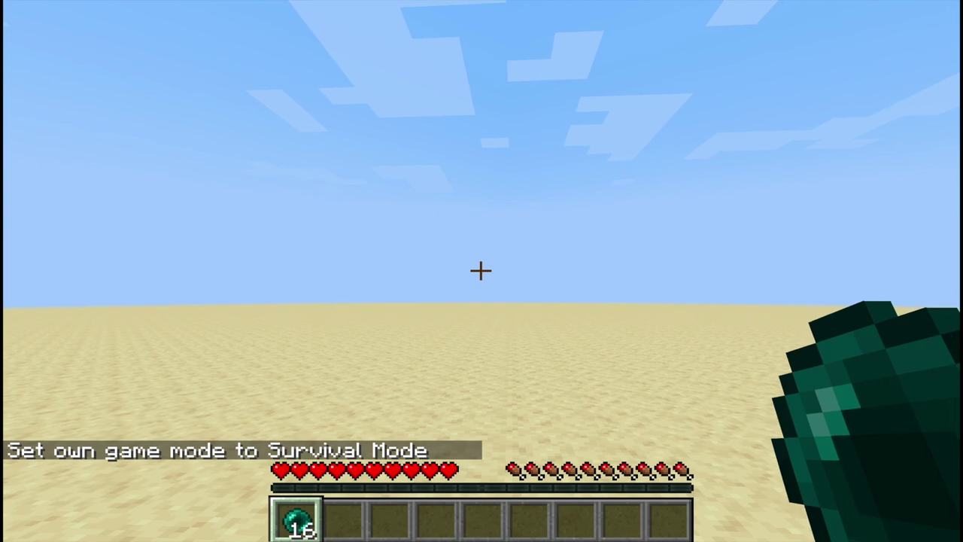
pyautogui.rightClick(481, 271)
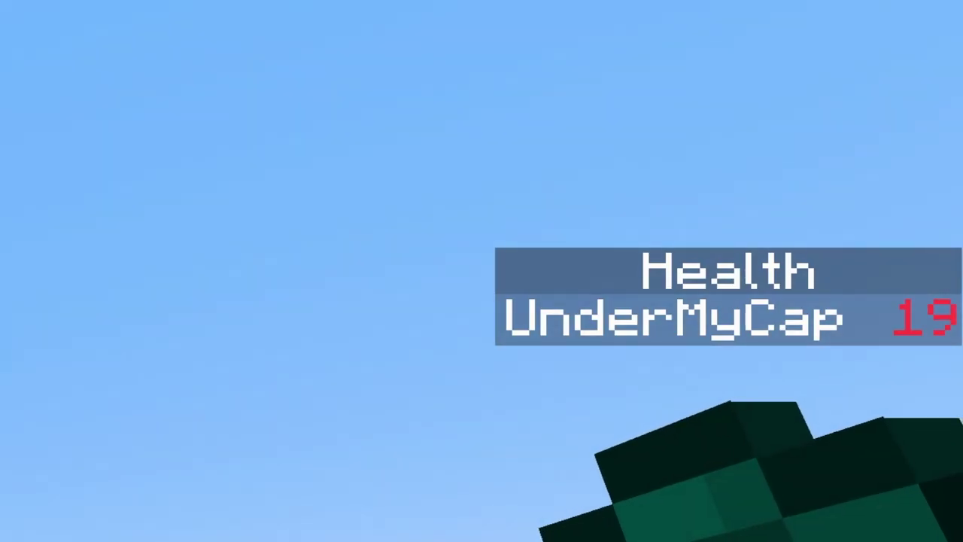
pyautogui.rightClick(481, 270)
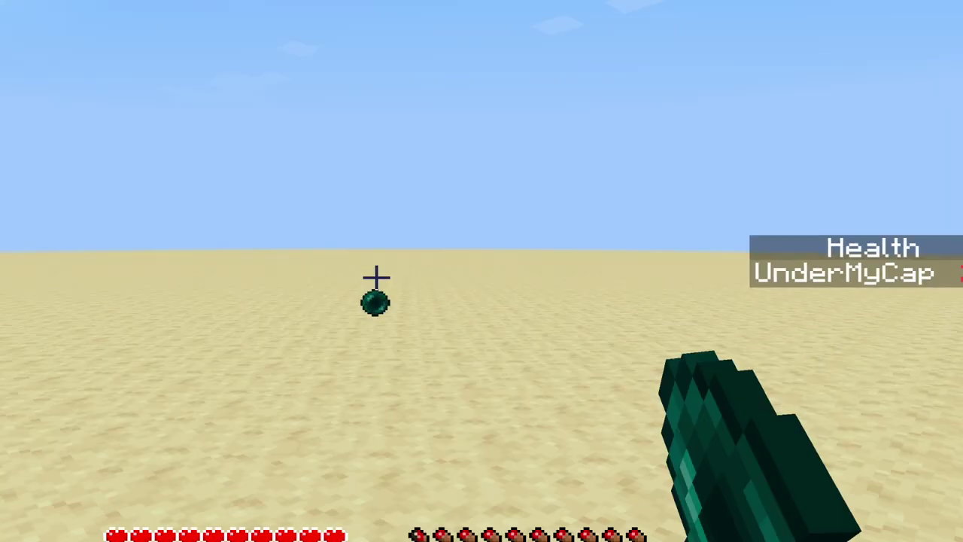
pyautogui.rightClick(482, 269)
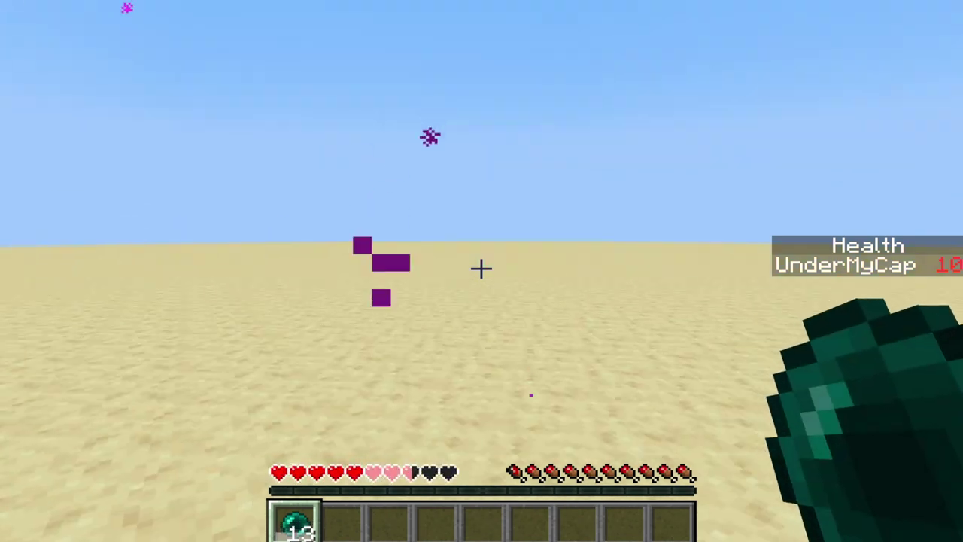
pyautogui.rightClick(481, 268)
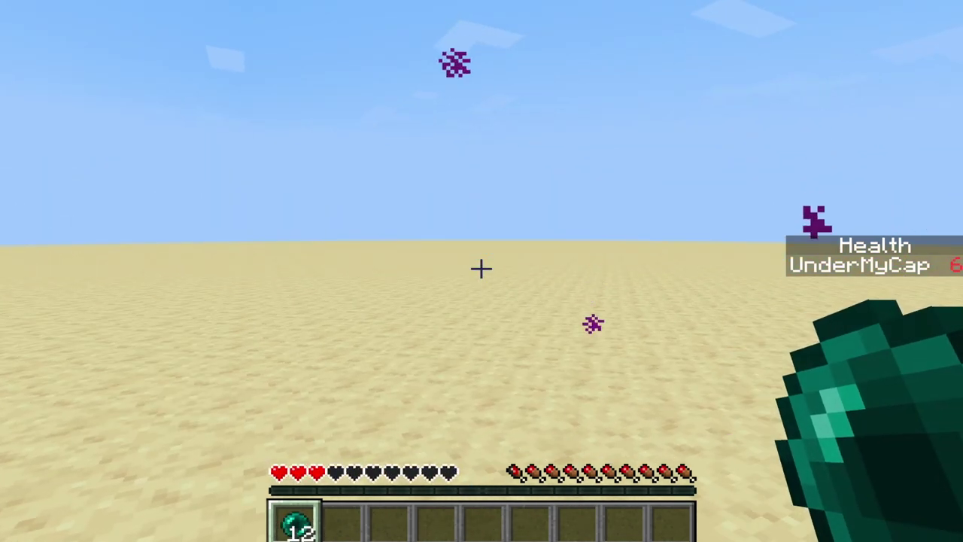
pyautogui.rightClick(481, 268)
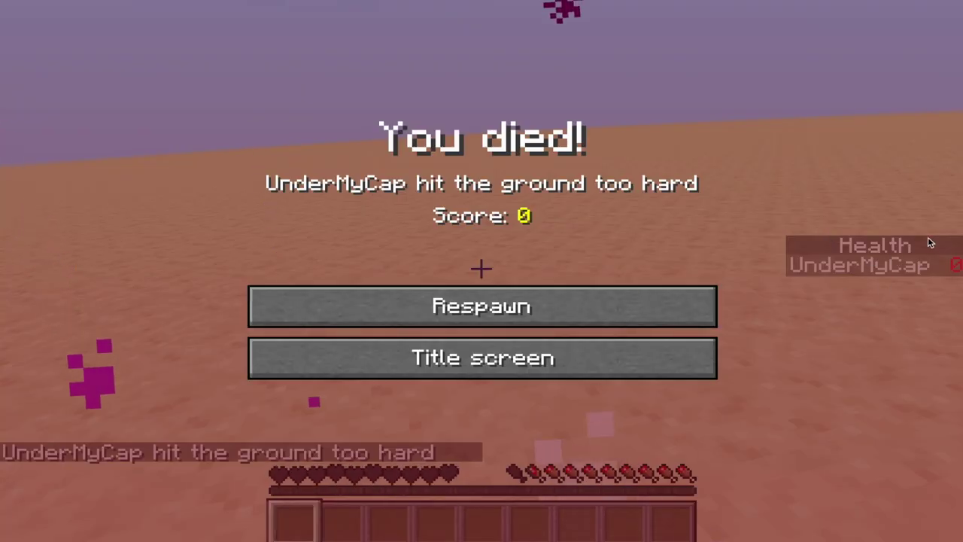
pyautogui.click(632, 306)
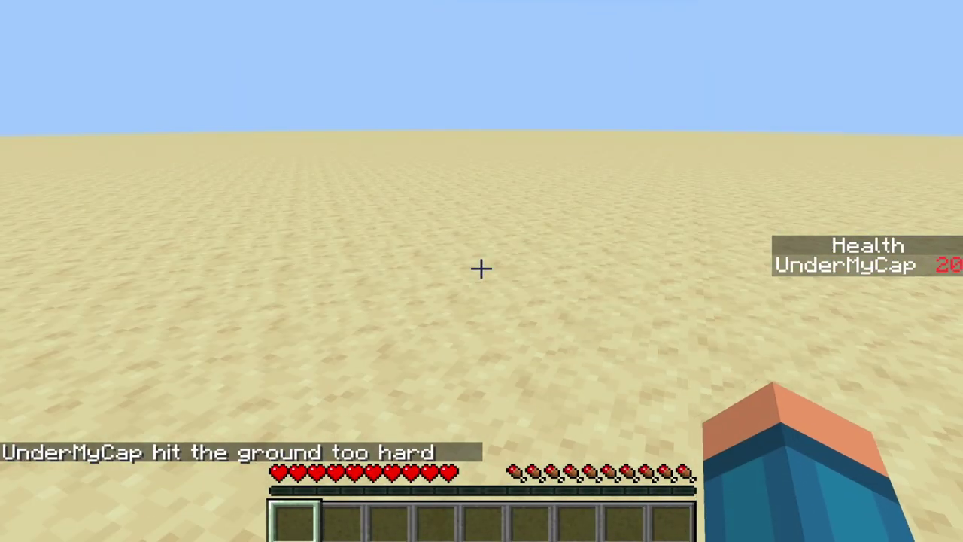
# Create a food objective with the food criterion using /scoreboard objectives add food food
pyautogui.press('t')
pyautogui.press('Up')
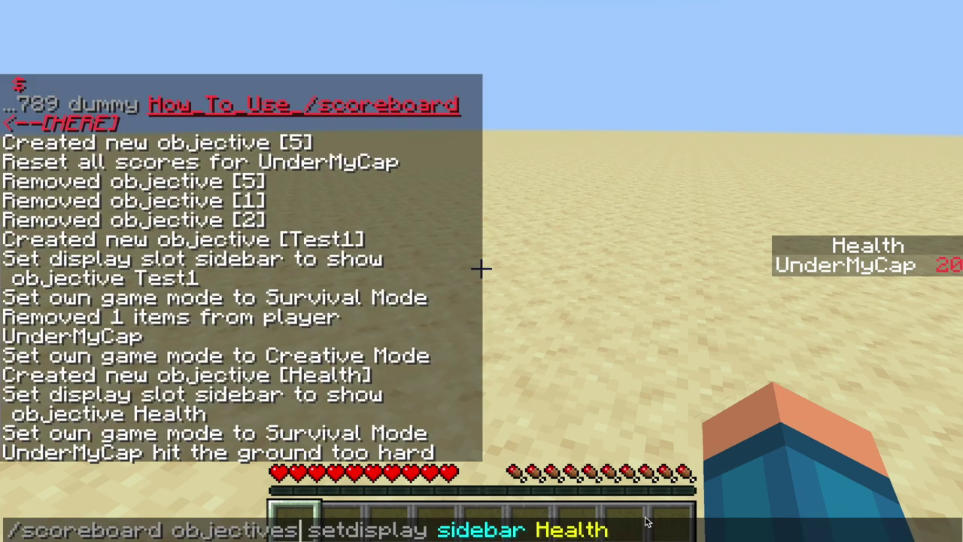
pyautogui.press('Up')
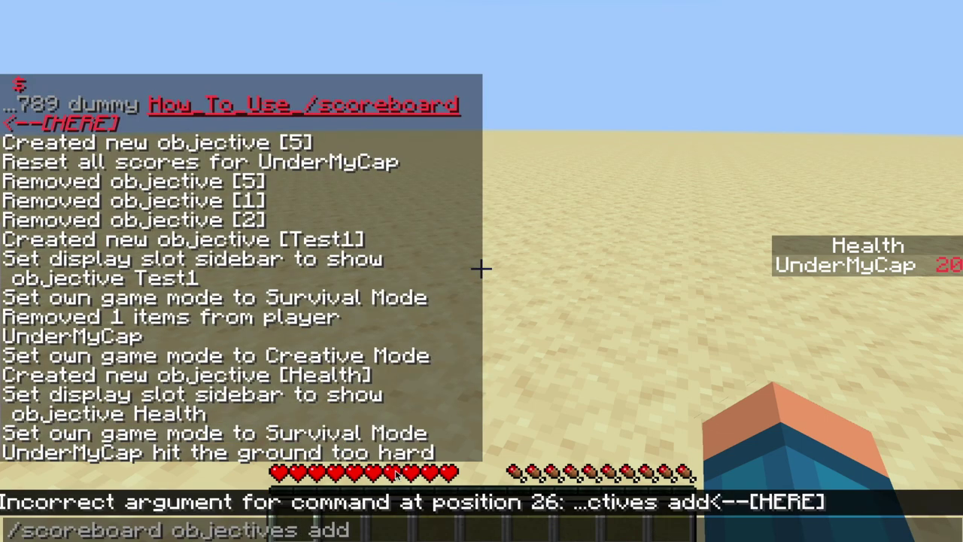
pyautogui.write('food')
pyautogui.press('Tab')
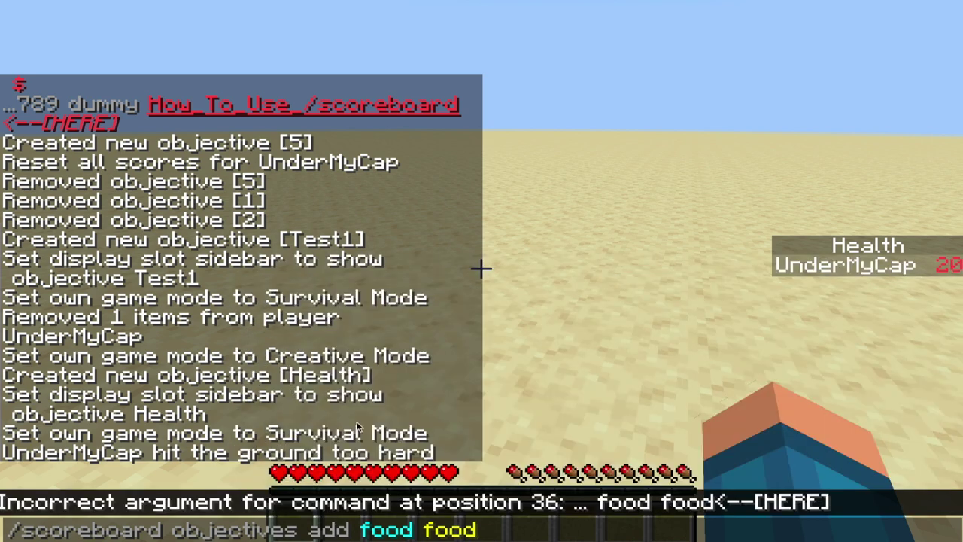
pyautogui.press('Return')
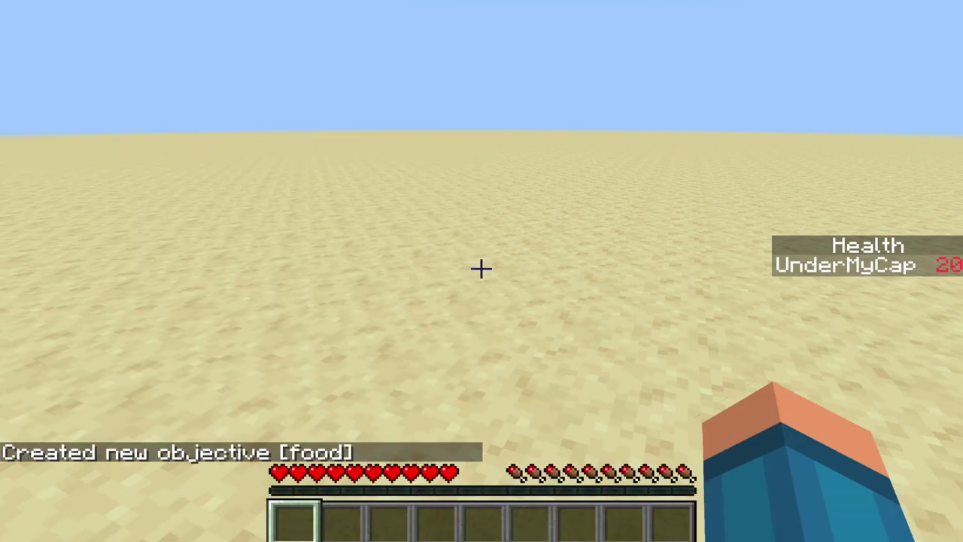
# Show the food objective in the sidebar with /scoreboard objectives setdisplay sidebar food
pyautogui.press('/')
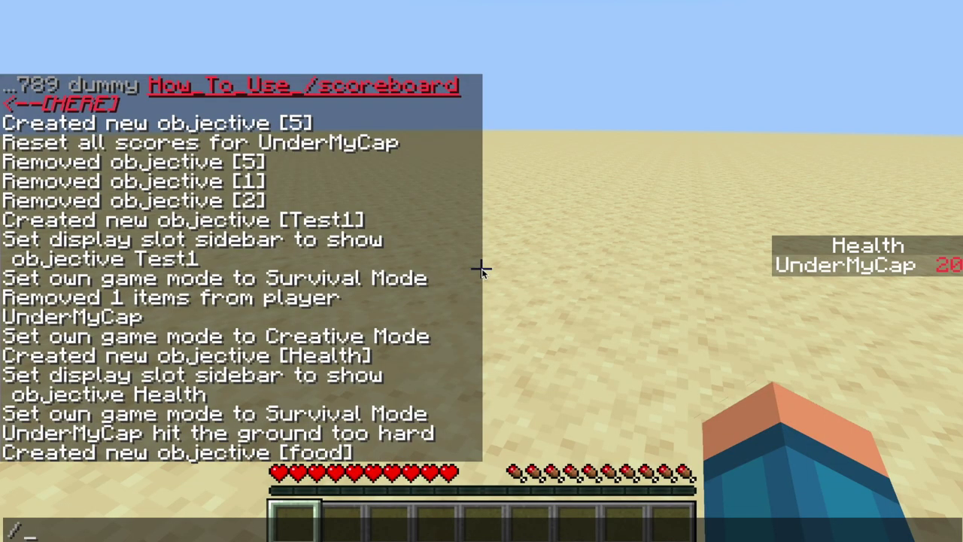
pyautogui.press('Up')
pyautogui.press('Up')
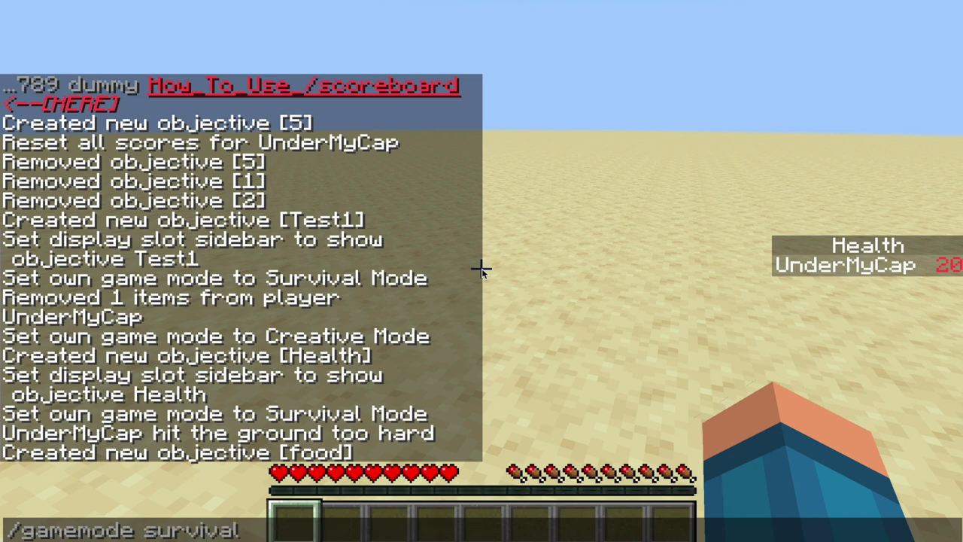
pyautogui.press('Up')
pyautogui.press('BackSpace')
pyautogui.press('BackSpace')
pyautogui.press('BackSpace')
pyautogui.press('BackSpace')
pyautogui.press('BackSpace')
pyautogui.press('BackSpace')
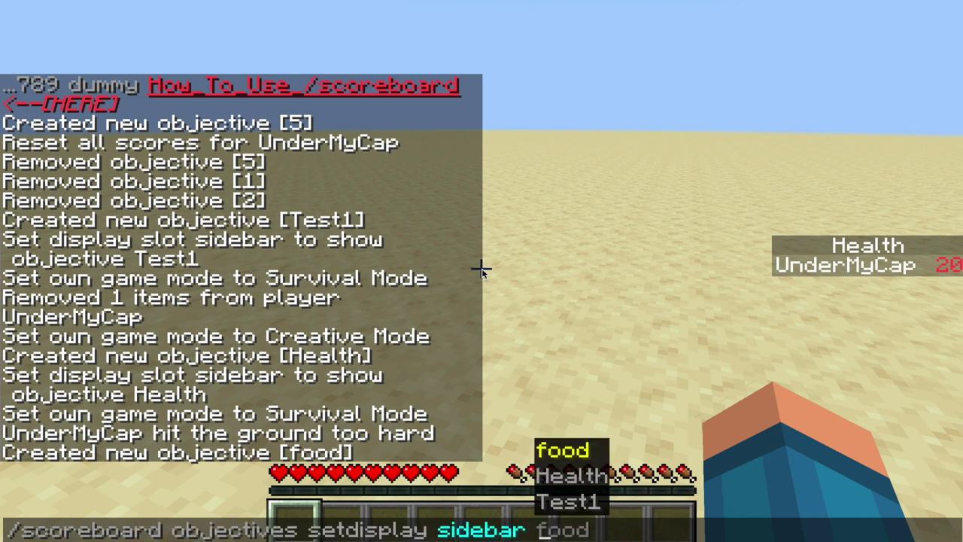
pyautogui.click(566, 445)
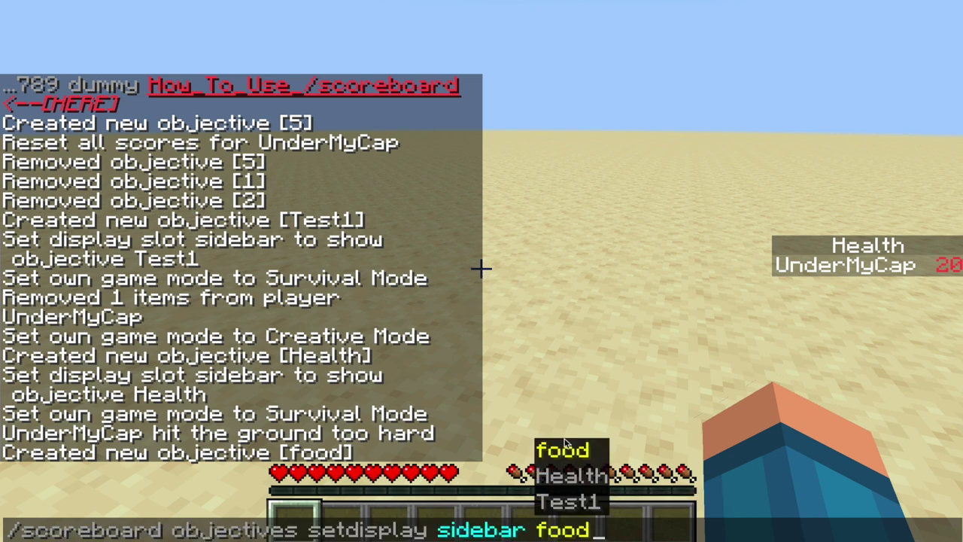
pyautogui.press('Return')
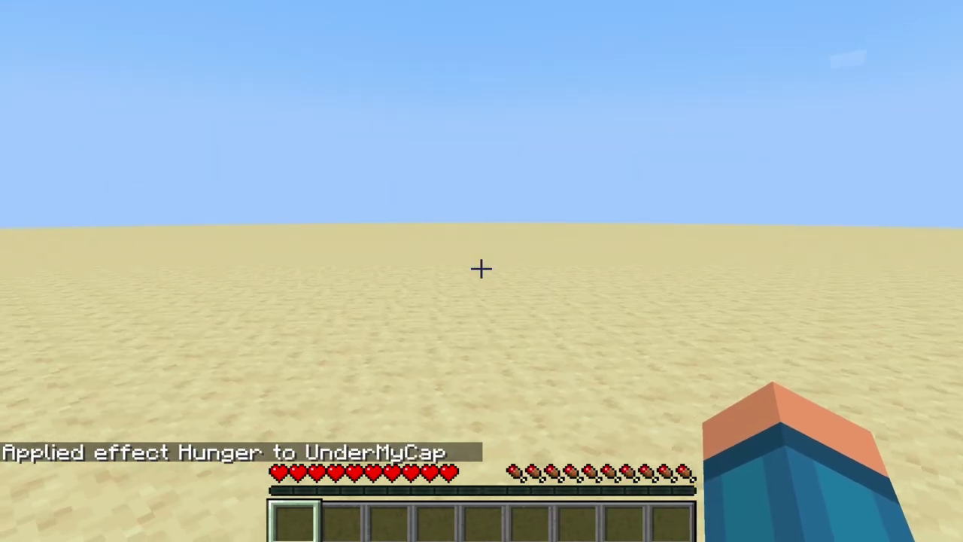
# Apply the Hunger effect to the player three times, the second with duration 10
pyautogui.press('t')
pyautogui.press('Up')
pyautogui.press('Return')
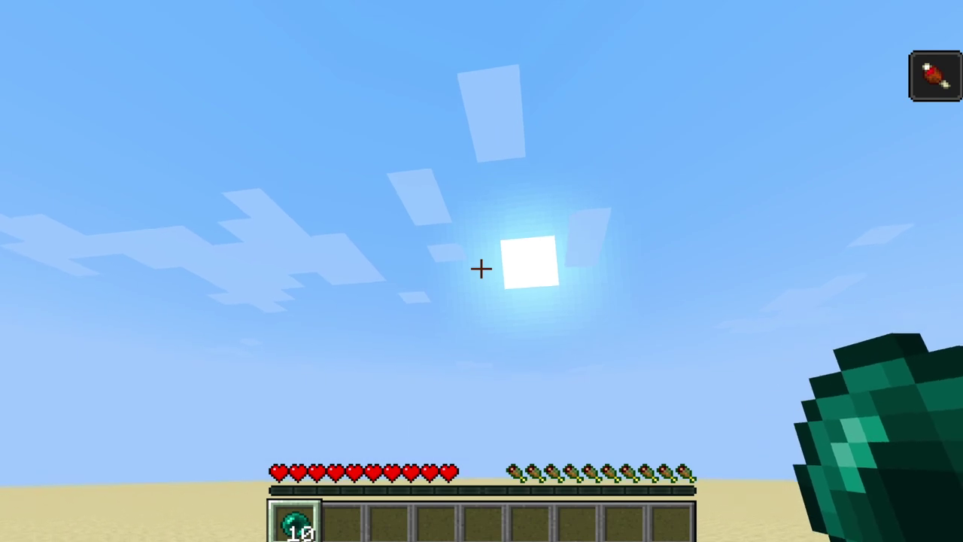
pyautogui.press('/')
pyautogui.press('Up')
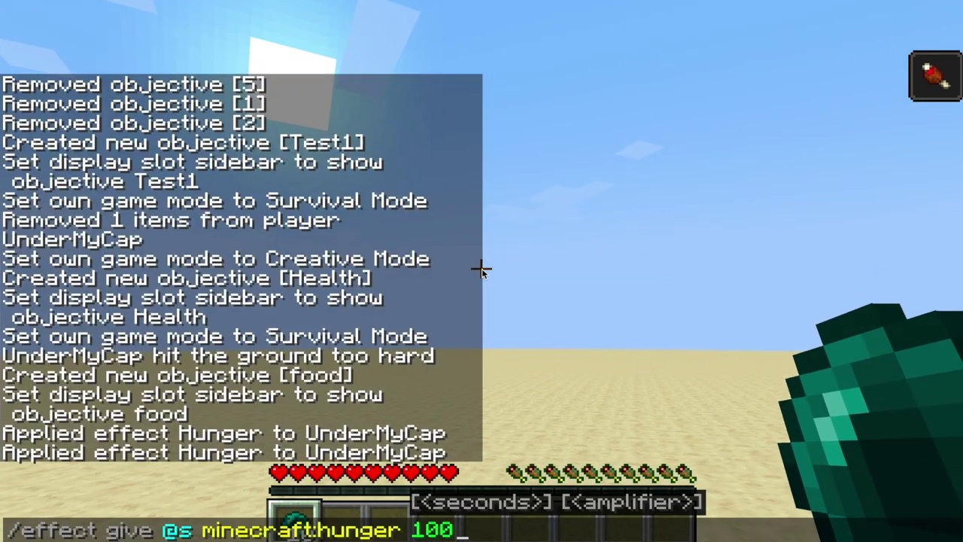
pyautogui.write('10')
pyautogui.press('Return')
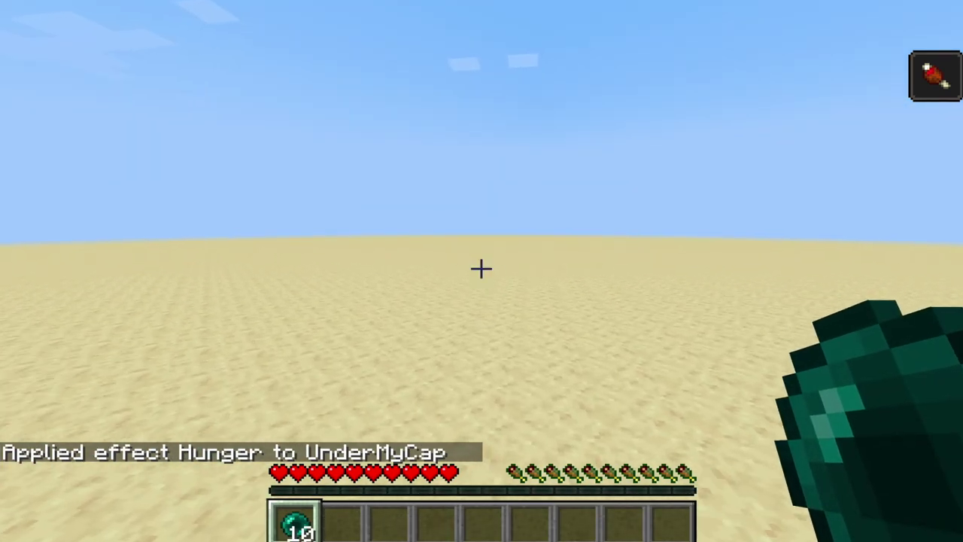
pyautogui.press('/')
pyautogui.press('Up')
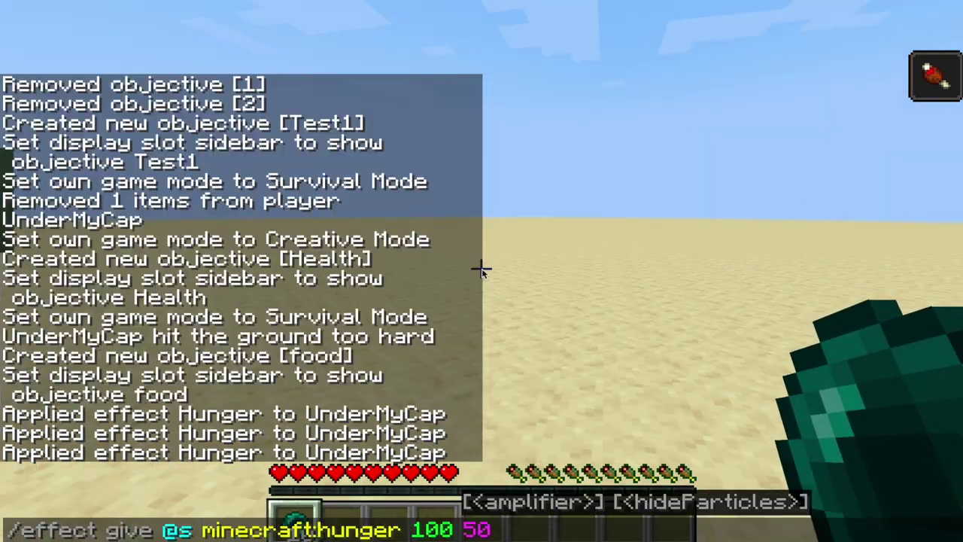
pyautogui.press('Return')
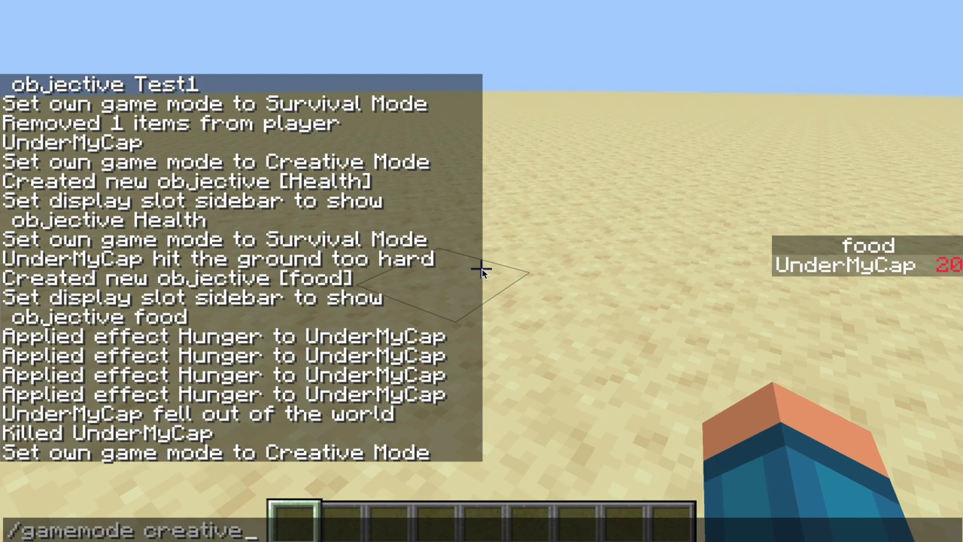
pyautogui.press('Up')
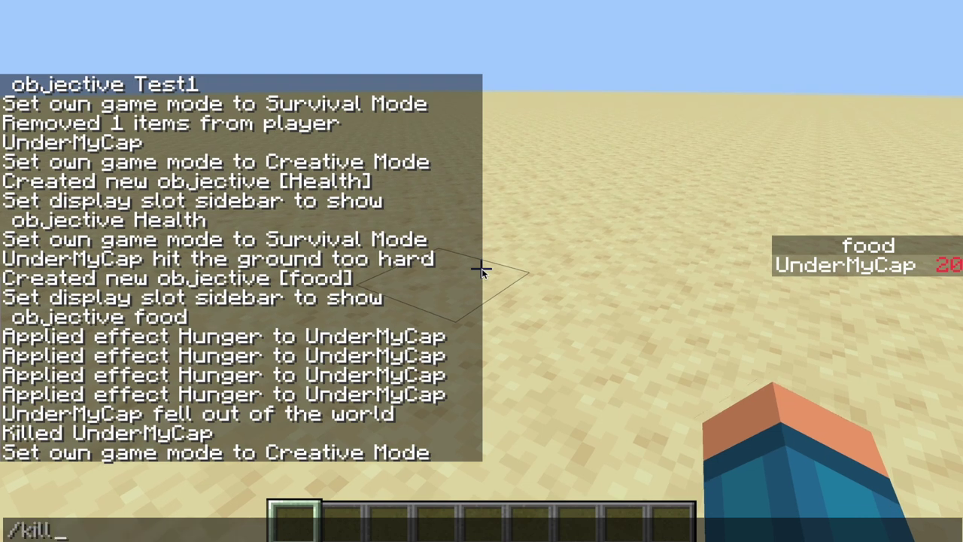
pyautogui.press('BackSpace')
pyautogui.press('BackSpace')
pyautogui.press('BackSpace')
pyautogui.press('BackSpace')
pyautogui.press('BackSpace')
# Set the food objective's display name to 2 with /scoreboard objectives modify food displayname
pyautogui.write('scoreboard objectives modify')
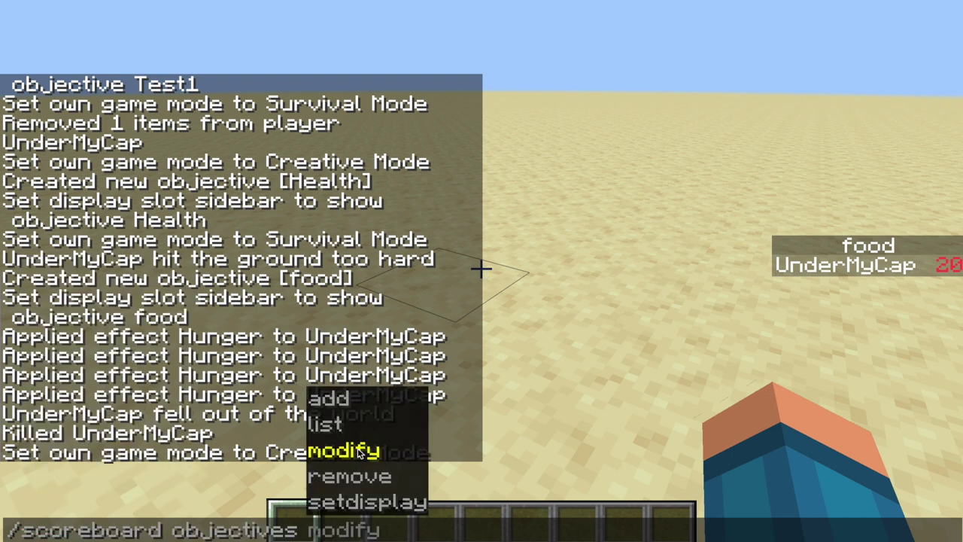
pyautogui.press('Tab')
pyautogui.press('Tab')
pyautogui.press('Tab')
pyautogui.press('Tab')
pyautogui.press('Tab')
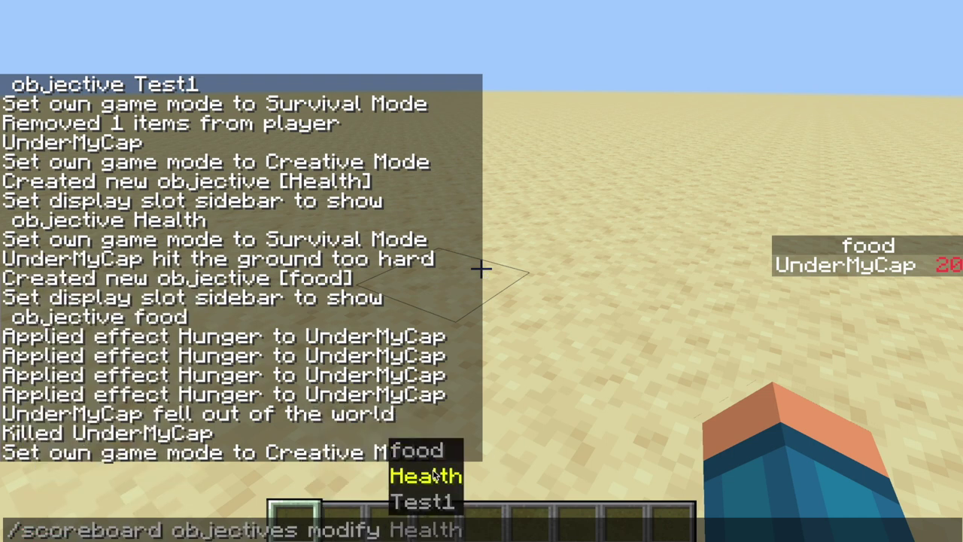
pyautogui.press('Tab')
pyautogui.press('Tab')
pyautogui.press('Tab')
pyautogui.press('Tab')
pyautogui.press('Tab')
pyautogui.press('Tab')
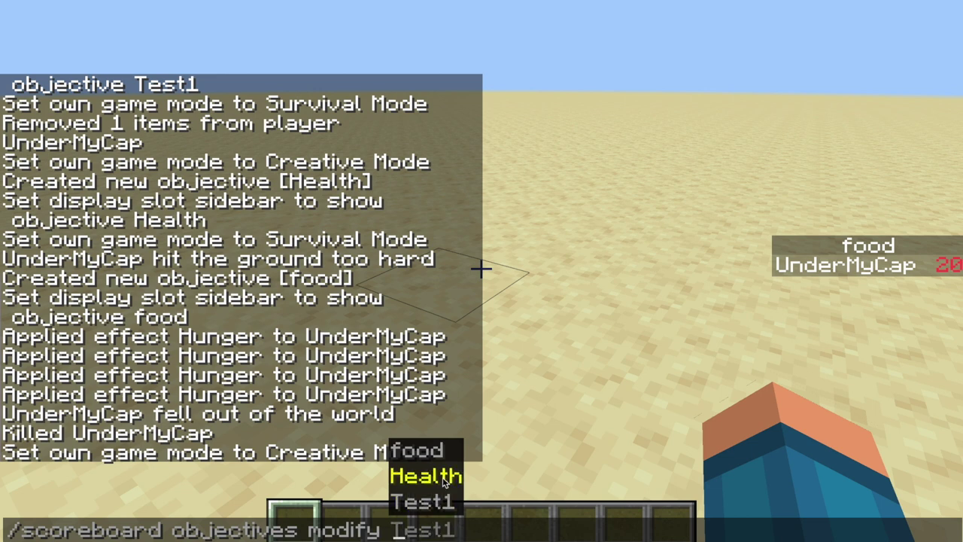
pyautogui.press('Tab')
pyautogui.press('Tab')
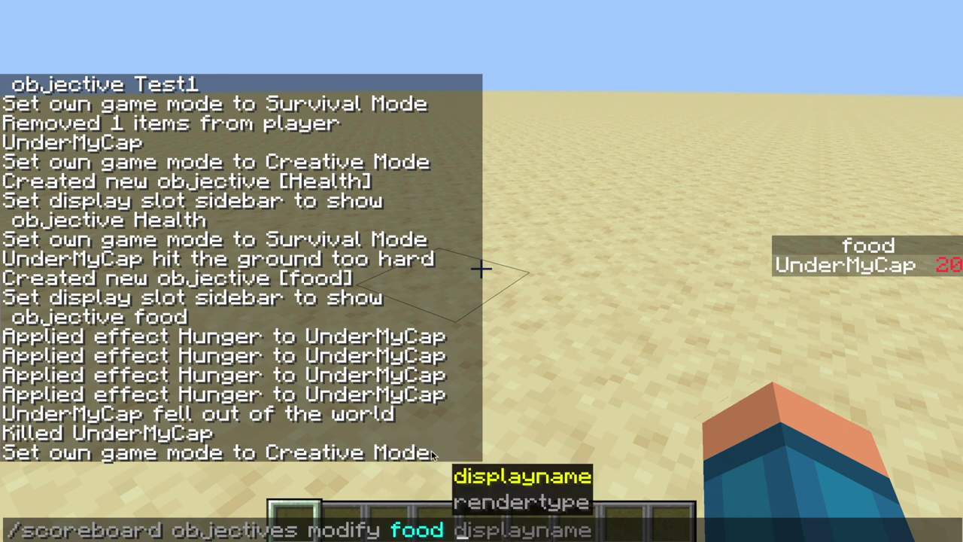
pyautogui.press('Tab')
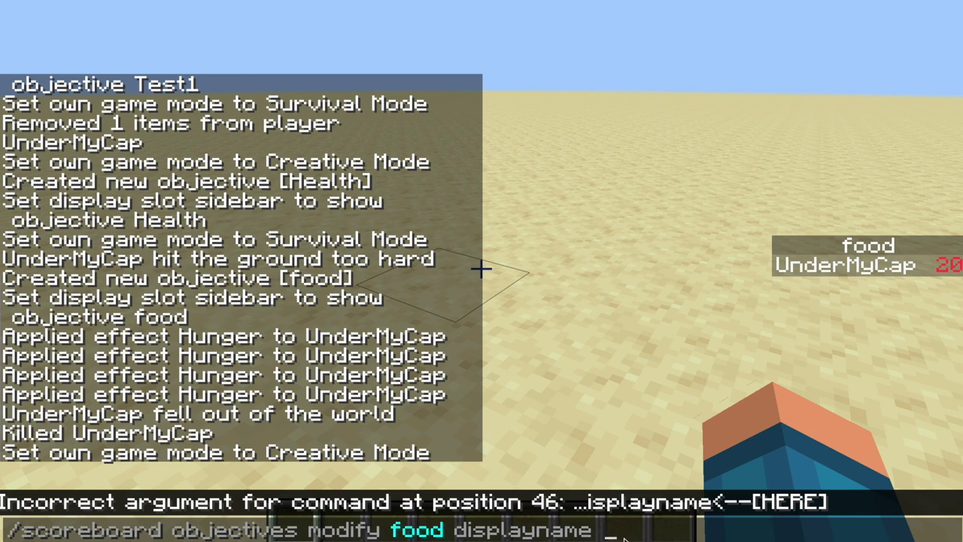
pyautogui.write('ghh')
pyautogui.press('BackSpace')
pyautogui.press('BackSpace')
pyautogui.press('BackSpace')
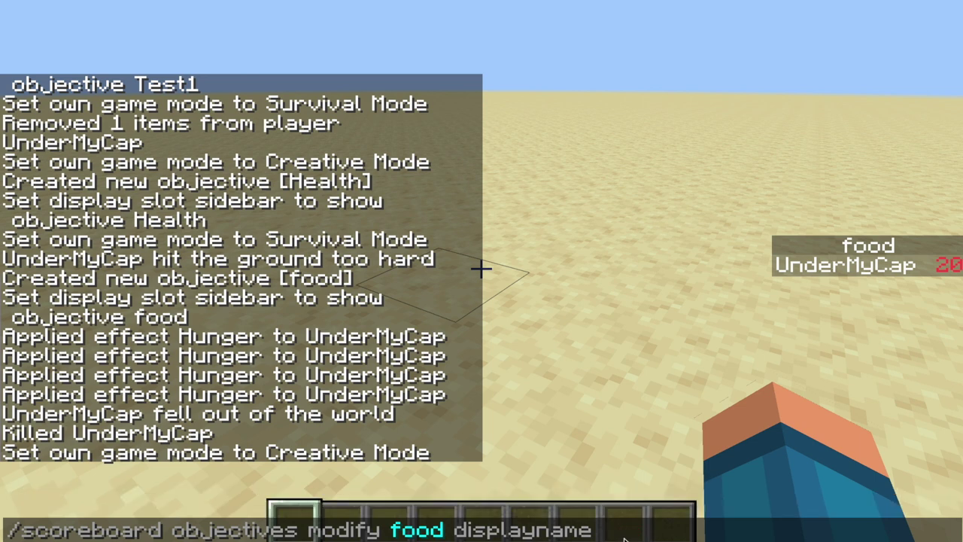
pyautogui.write('2')
pyautogui.press('Return')
# Change the food objective's display name from 2 to 1234567
pyautogui.press('t')
pyautogui.press('Up')
pyautogui.press('BackSpace')
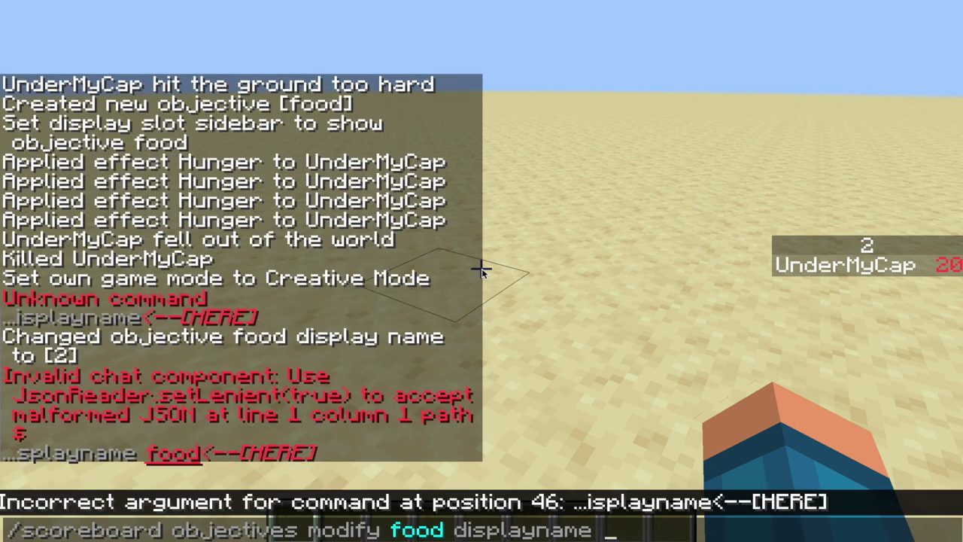
pyautogui.write('1234567')
pyautogui.press('Return')
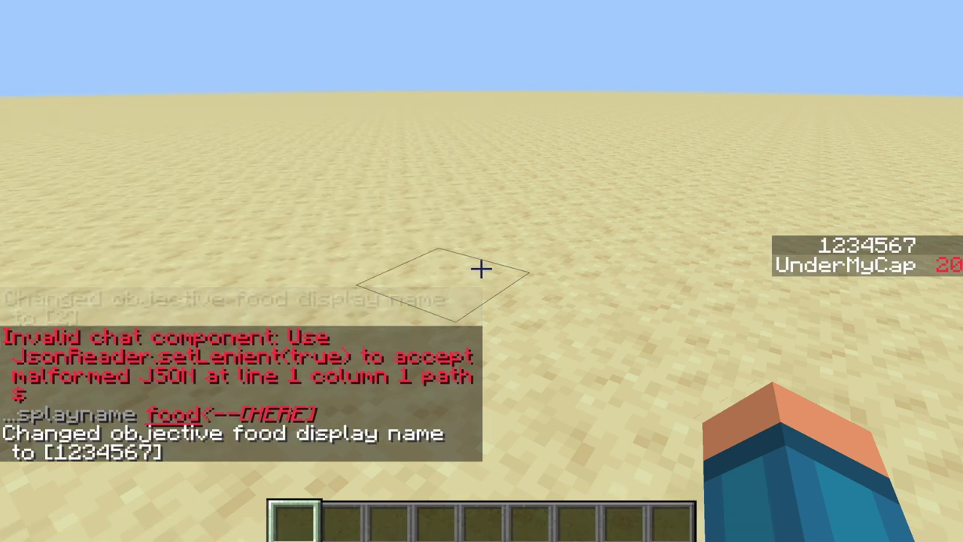
pyautogui.press('/')
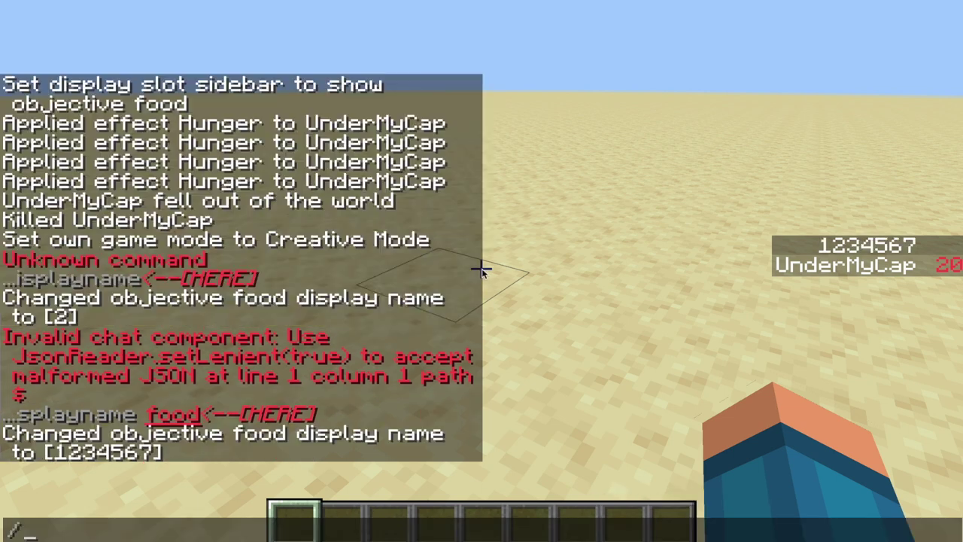
pyautogui.press('Up')
pyautogui.press('BackSpace')
pyautogui.press('BackSpace')
pyautogui.press('BackSpace')
pyautogui.press('BackSpace')
pyautogui.press('BackSpace')
pyautogui.press('BackSpace')
pyautogui.press('BackSpace')
pyautogui.press('BackSpace')
pyautogui.press('BackSpace')
pyautogui.press('BackSpace')
pyautogui.press('BackSpace')
pyautogui.press('BackSpace')
pyautogui.press('BackSpace')
pyautogui.press('BackSpace')
pyautogui.press('BackSpace')
pyautogui.press('BackSpace')
pyautogui.press('BackSpace')
pyautogui.press('BackSpace')
pyautogui.press('BackSpace')
pyautogui.press('BackSpace')
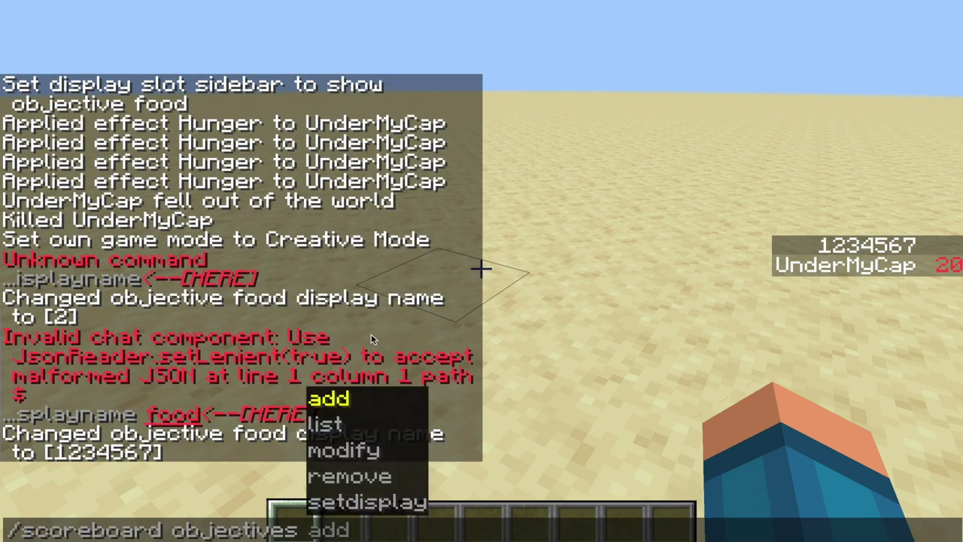
# List all objectives, then remove the Test1 objective
pyautogui.click(340, 426)
pyautogui.press('Return')
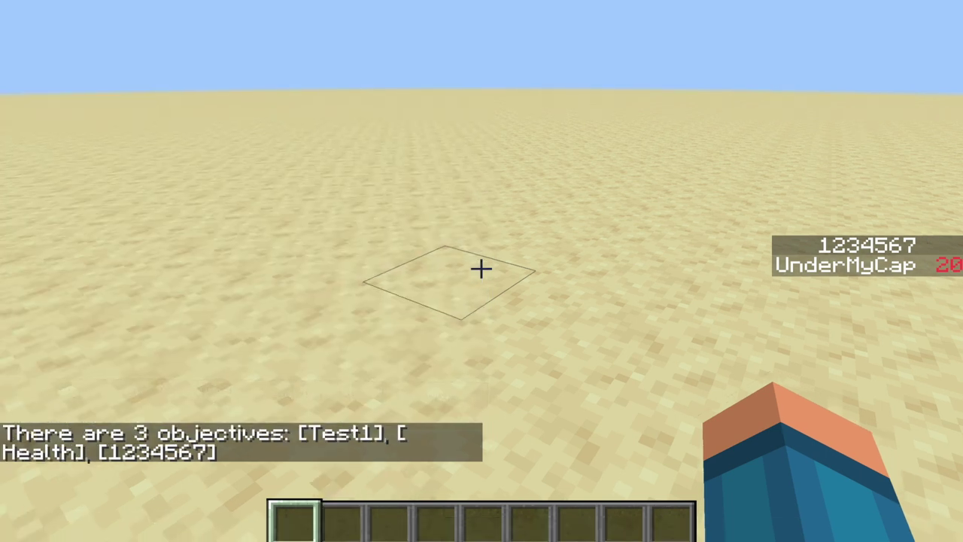
pyautogui.press('/')
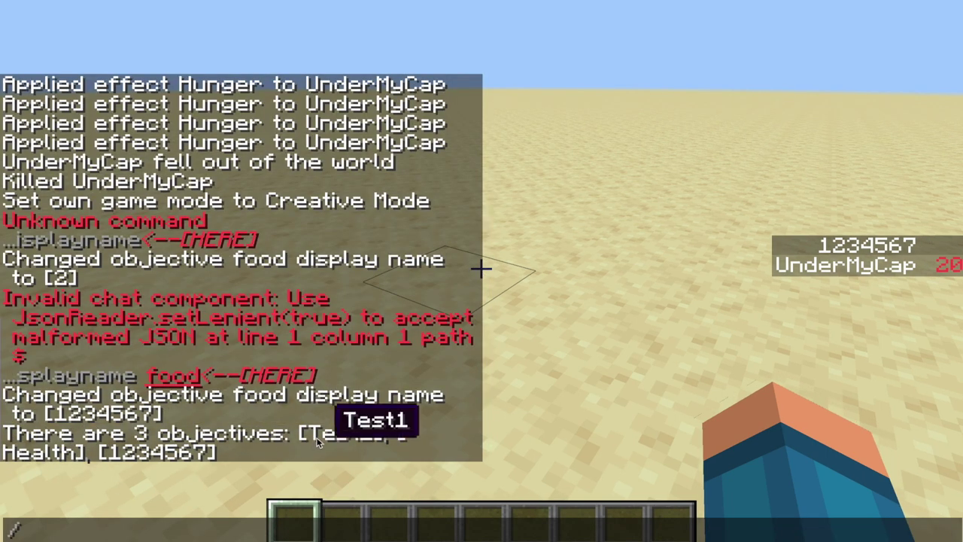
pyautogui.press('Up')
pyautogui.press('BackSpace')
pyautogui.press('BackSpace')
pyautogui.press('BackSpace')
pyautogui.press('BackSpace')
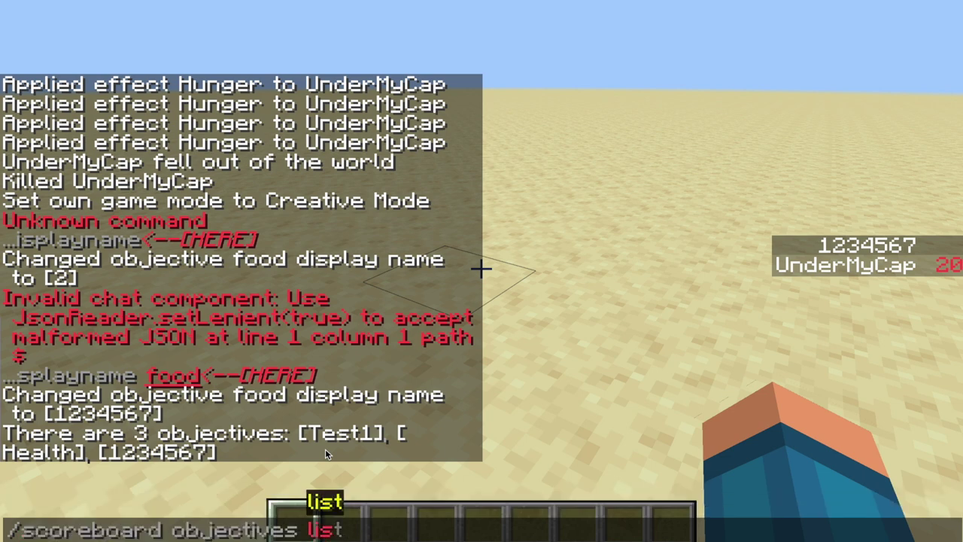
pyautogui.press('Tab')
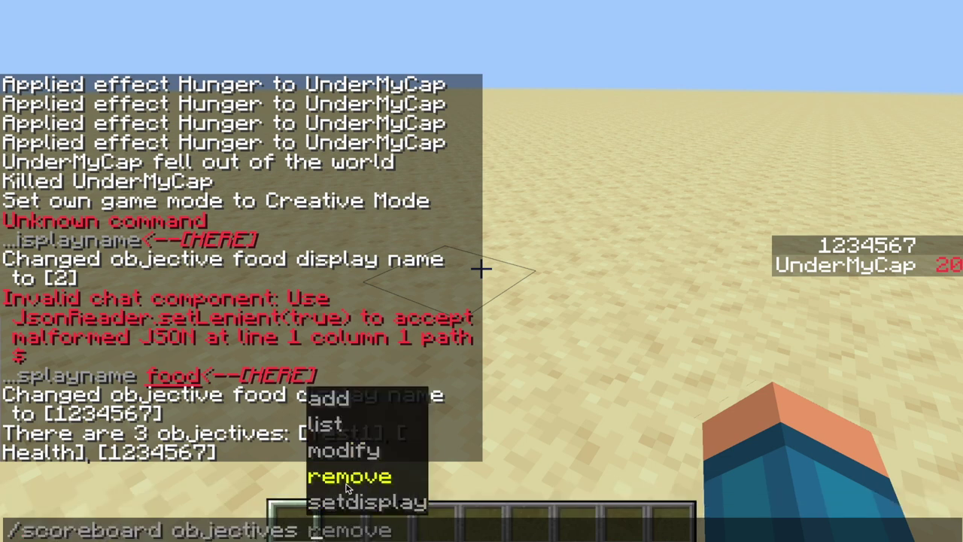
pyautogui.click(347, 477)
pyautogui.click(442, 502)
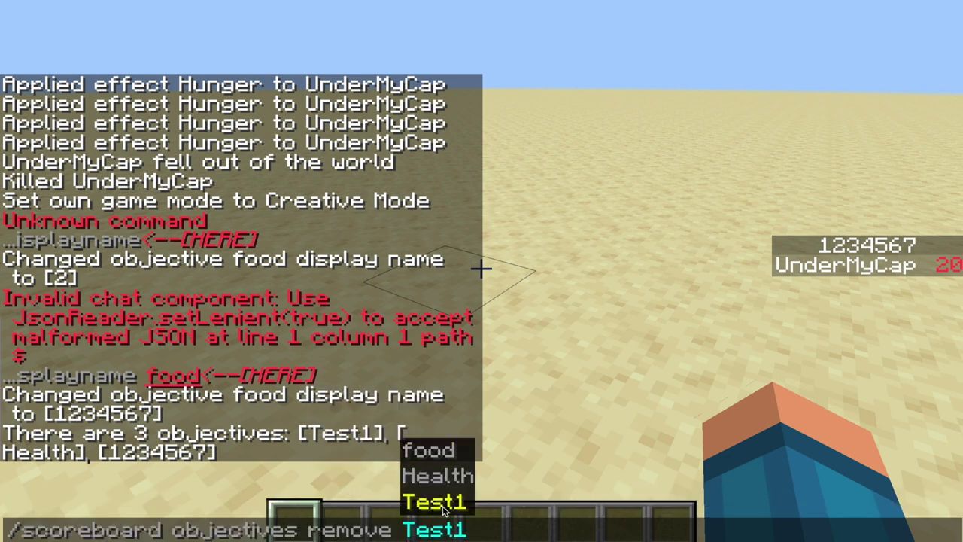
pyautogui.press('Return')
# Remove the Health objective with /scoreboard objectives remove Health
pyautogui.press('t')
pyautogui.press('Up')
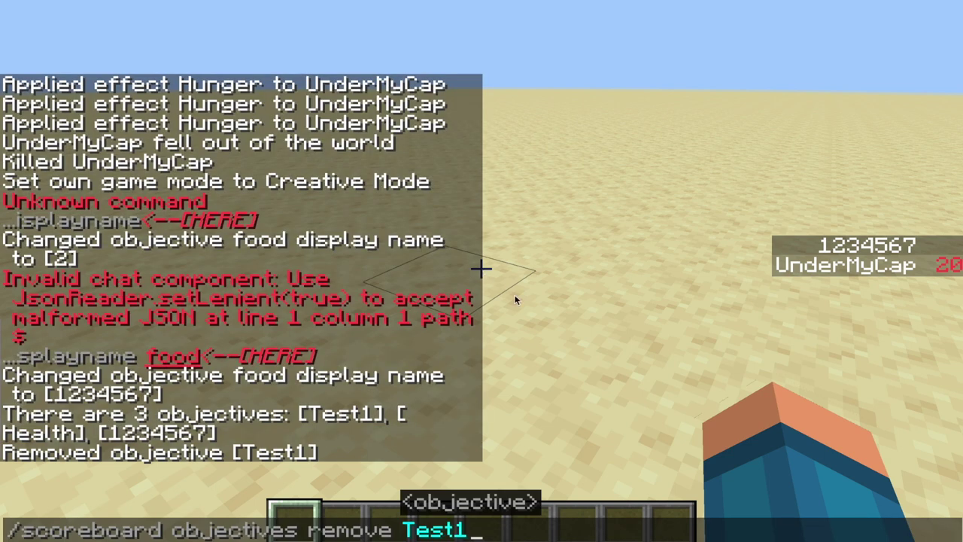
pyautogui.press('Up')
pyautogui.press('Down')
pyautogui.press('BackSpace')
pyautogui.press('BackSpace')
pyautogui.press('BackSpace')
pyautogui.press('BackSpace')
pyautogui.press('BackSpace')
pyautogui.press('Tab')
pyautogui.click(449, 490)
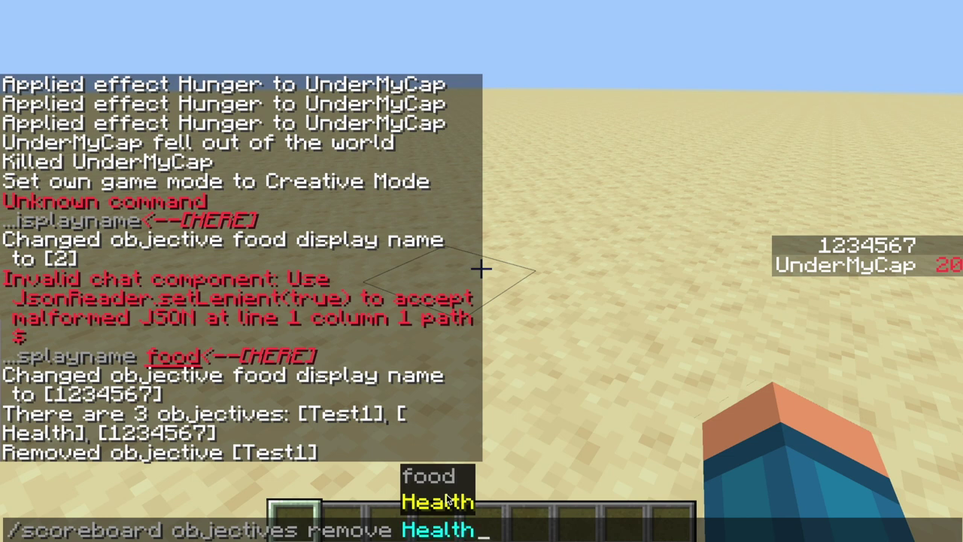
pyautogui.press('Return')
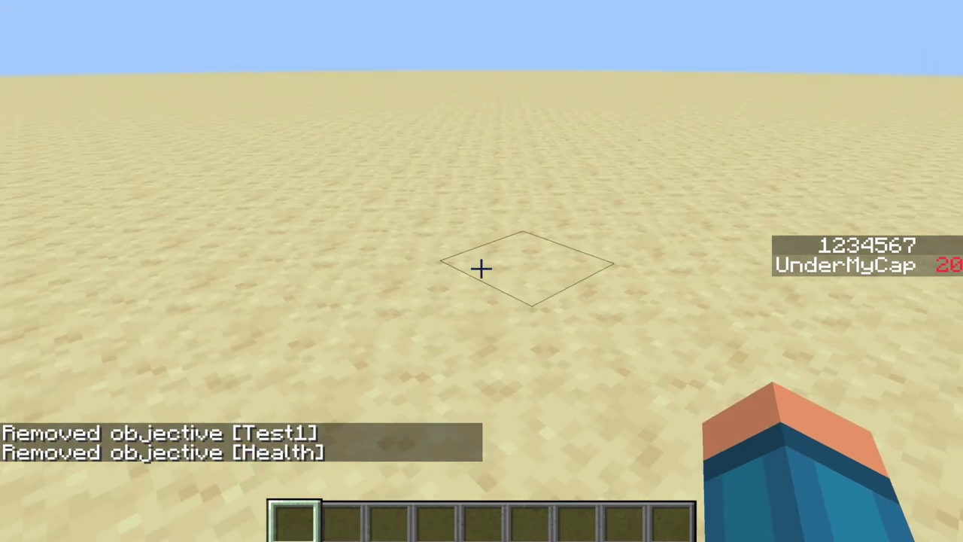
pyautogui.press('t')
pyautogui.press('Up')
pyautogui.press('BackSpace')
pyautogui.press('BackSpace')
pyautogui.press('BackSpace')
pyautogui.press('BackSpace')
pyautogui.press('BackSpace')
pyautogui.press('BackSpace')
pyautogui.press('BackSpace')
pyautogui.press('BackSpace')
pyautogui.press('BackSpace')
pyautogui.press('BackSpace')
pyautogui.press('BackSpace')
pyautogui.press('BackSpace')
pyautogui.press('BackSpace')
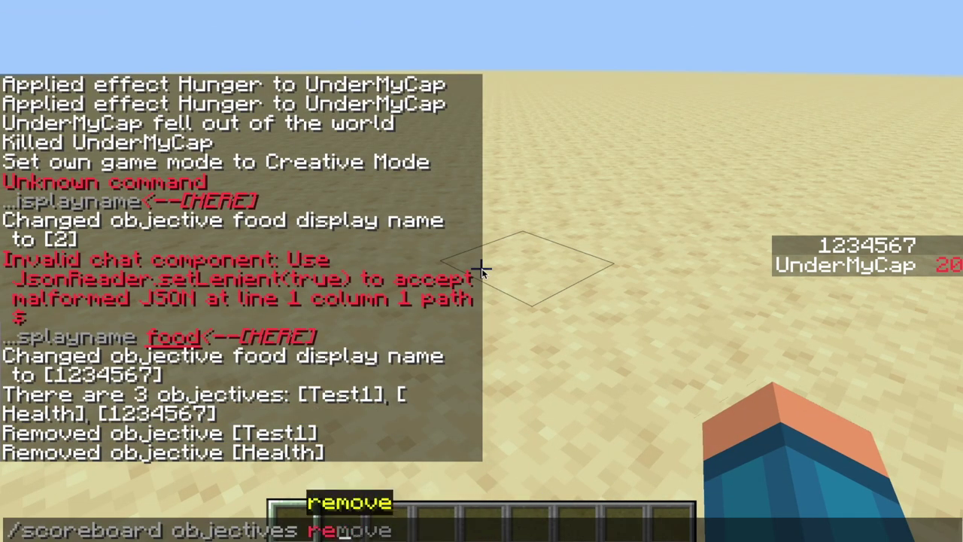
# Run /scoreboard players reset @a food, choosing reset, @a and food from the suggestions
pyautogui.press('BackSpace')
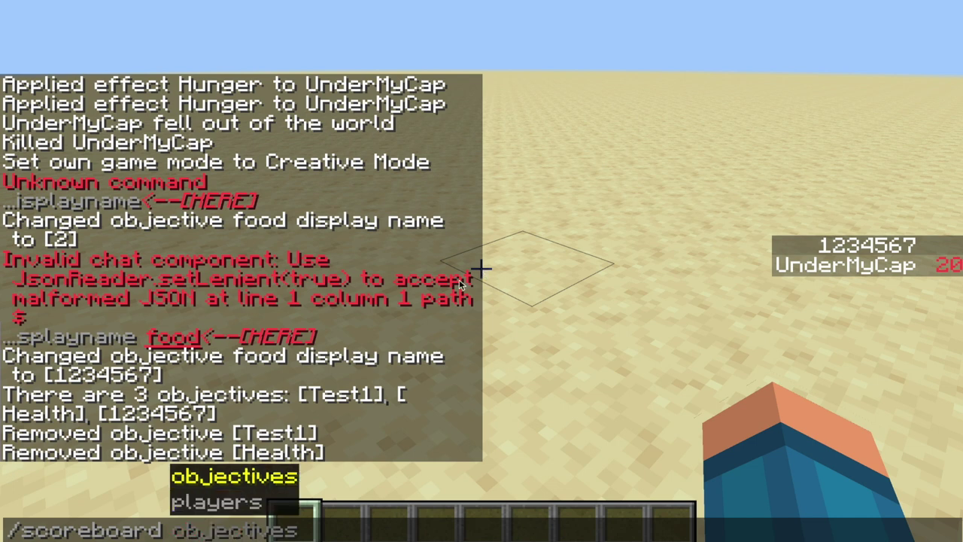
pyautogui.press('Tab')
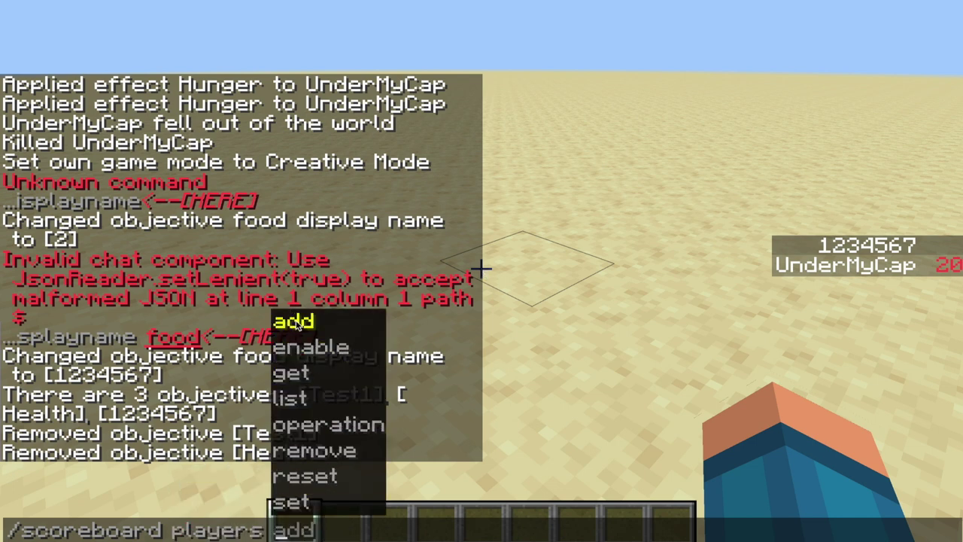
pyautogui.press('Down')
pyautogui.press('Down')
pyautogui.press('Down')
pyautogui.press('Down')
pyautogui.press('Down')
pyautogui.press('Down')
pyautogui.press('Down')
pyautogui.press('Up')
pyautogui.press('Up')
pyautogui.press('Up')
pyautogui.press('Up')
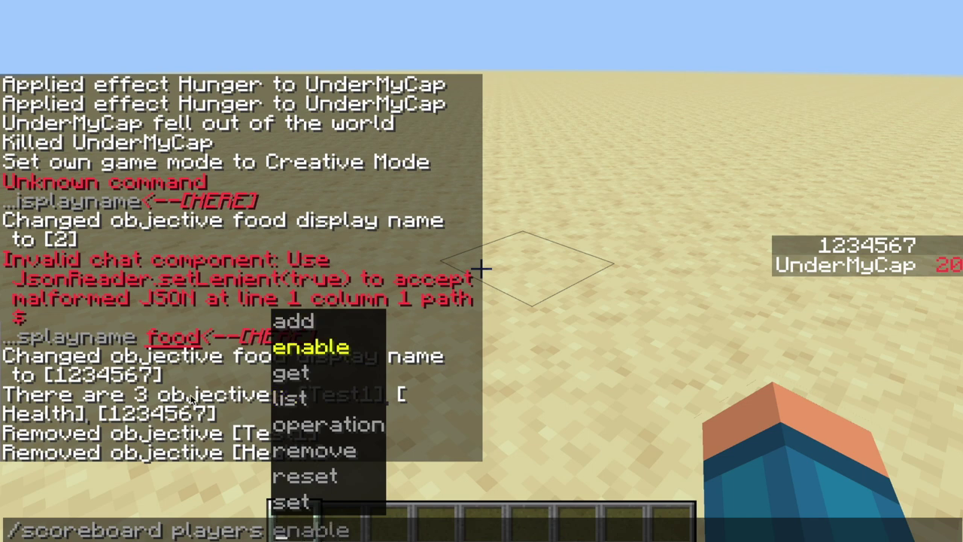
pyautogui.click(341, 488)
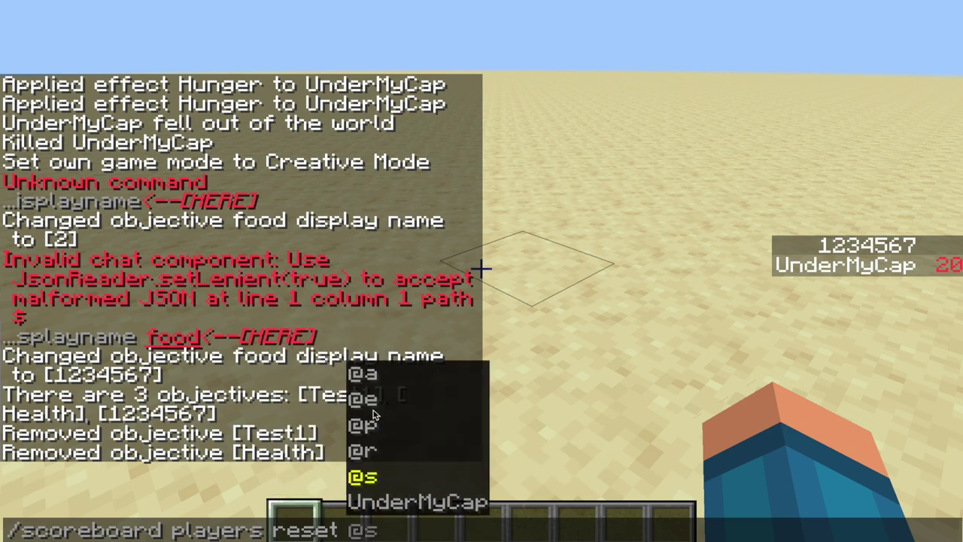
pyautogui.click(369, 372)
pyautogui.click(418, 500)
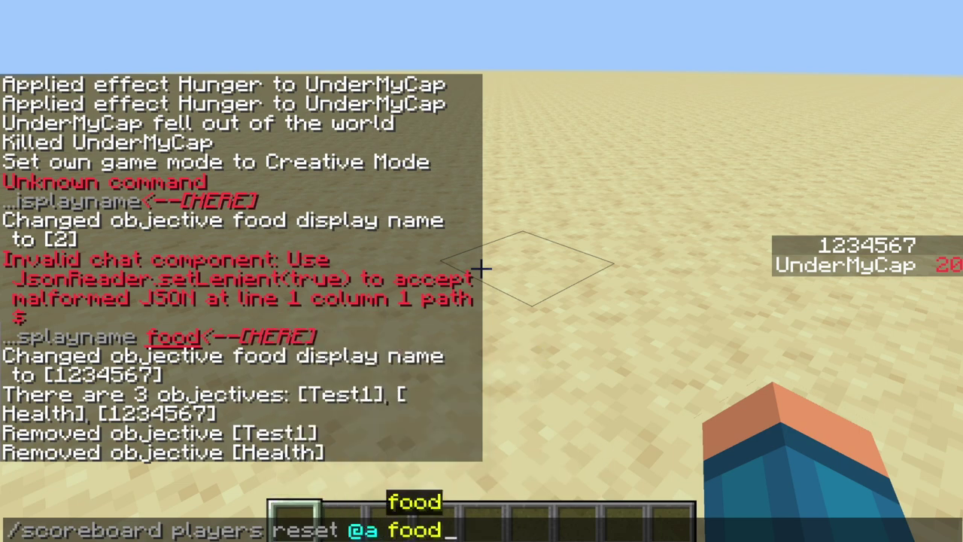
pyautogui.press('Return')
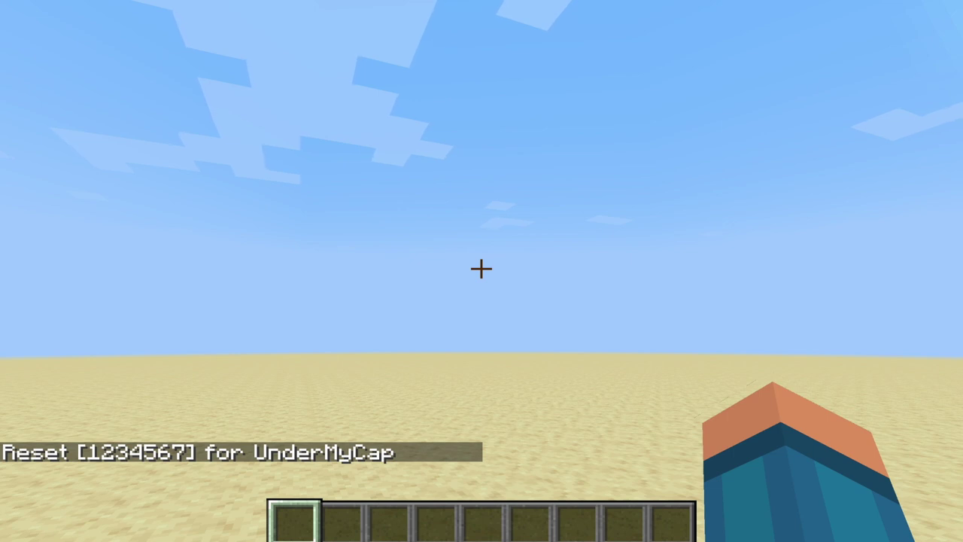
pyautogui.press('/')
pyautogui.press('Escape')
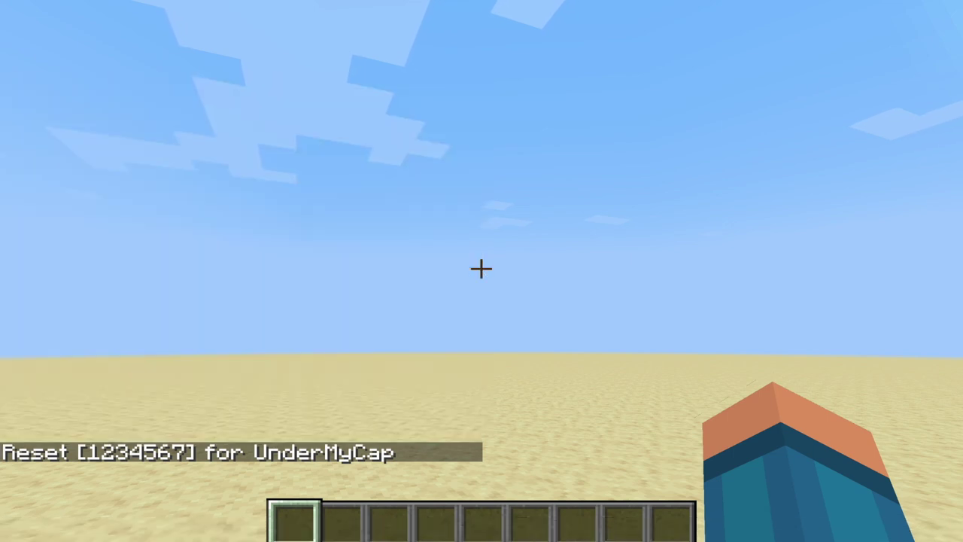
# Walk around to use up food, then run a recalled scoreboard players command
pyautogui.press('/')
pyautogui.press('Up')
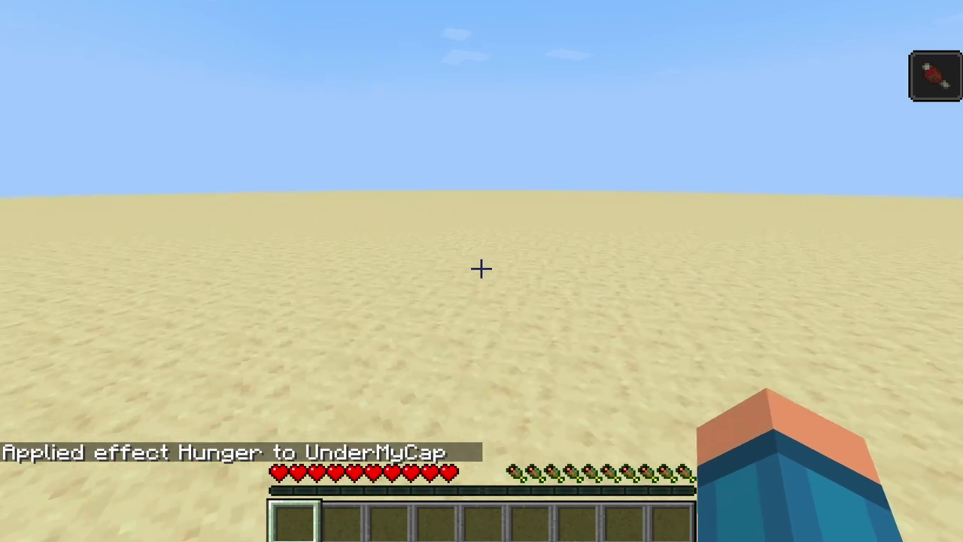
pyautogui.press('w')
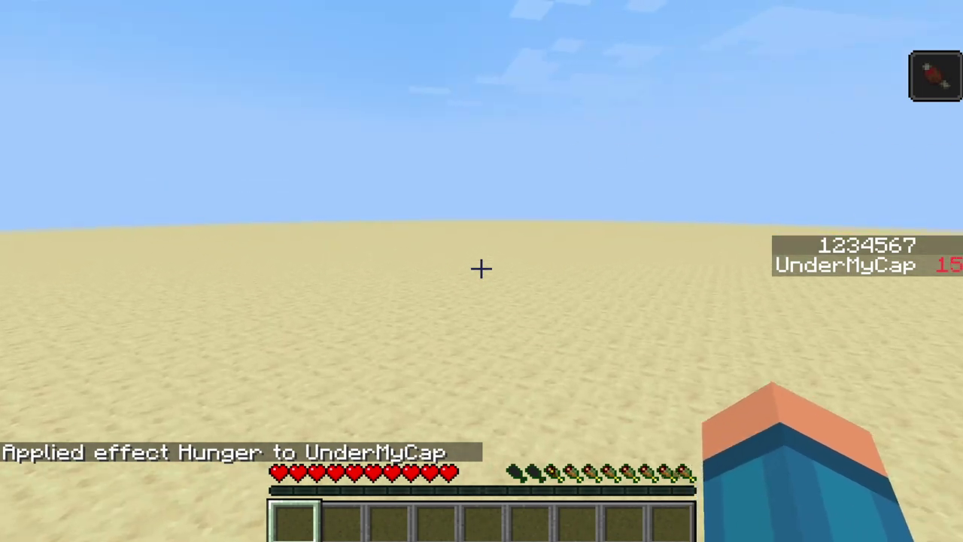
pyautogui.press('t')
pyautogui.press('Up')
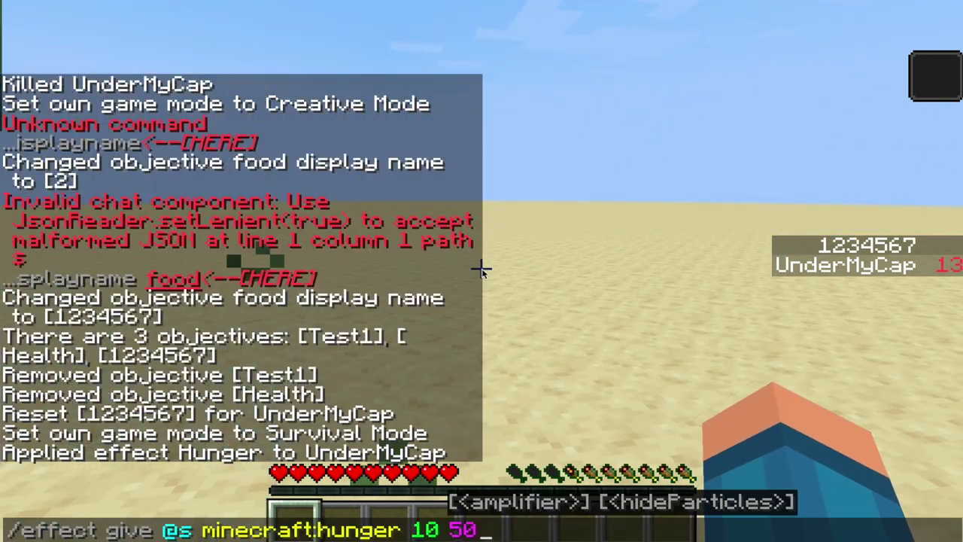
pyautogui.press('Up')
pyautogui.press('Up')
pyautogui.press('Up')
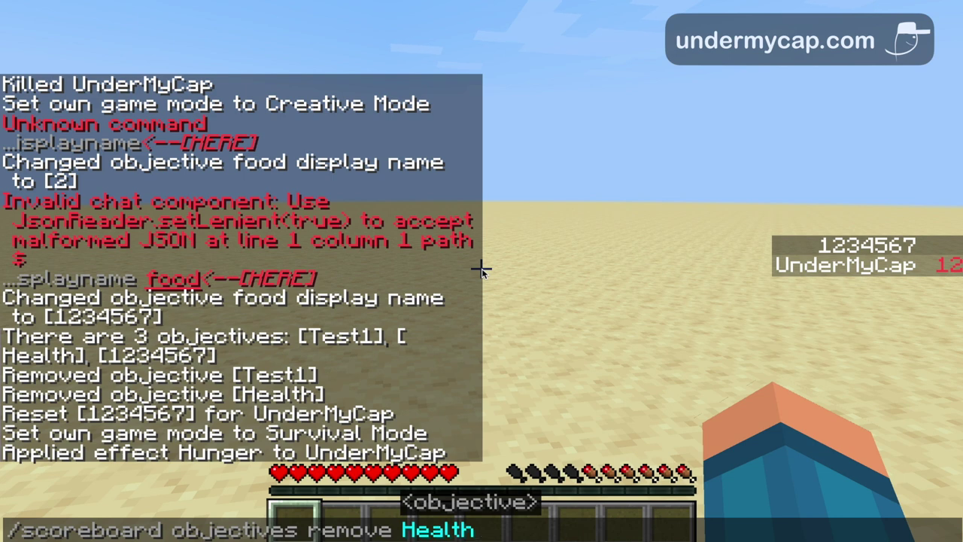
pyautogui.press('Up')
pyautogui.press('Up')
# Reset every player's food score again with /scoreboard players reset @a food
pyautogui.press('Up')
pyautogui.press('Return')
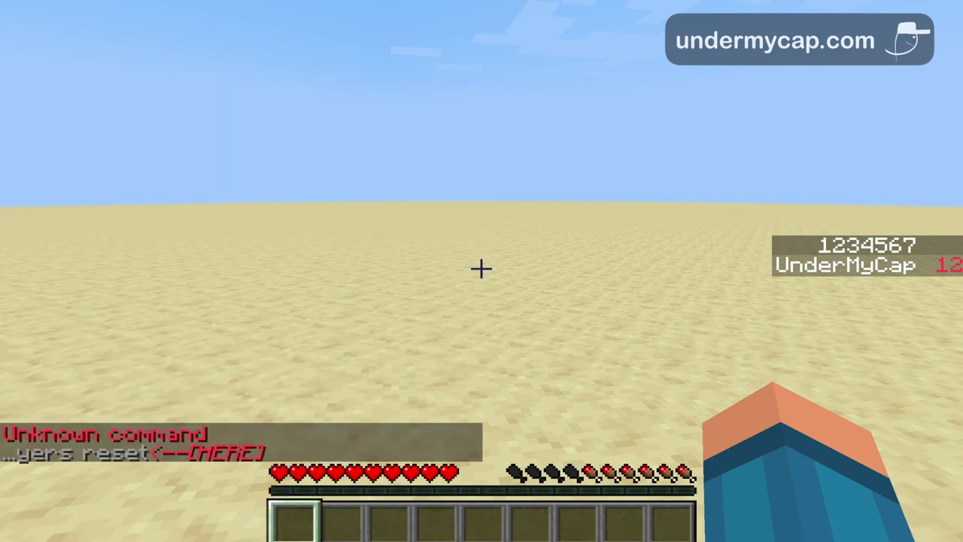
pyautogui.press('t')
pyautogui.press('Up')
pyautogui.press('Tab')
pyautogui.press('Tab')
pyautogui.press('Tab')
pyautogui.click(374, 374)
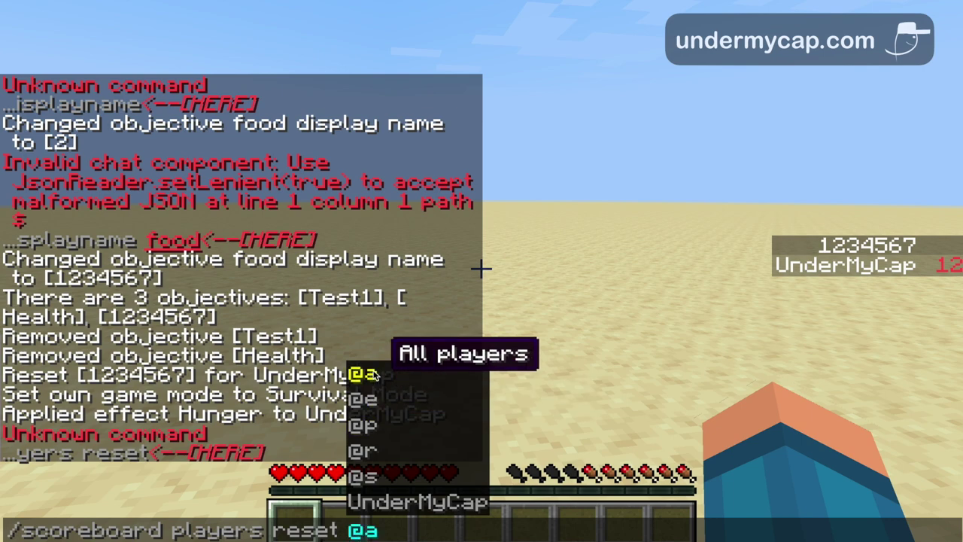
pyautogui.press('Tab')
pyautogui.press('Return')
# Walk across the sand, then recall the earlier give beef and scoreboard players commands
pyautogui.scroll(-1, 481, 271)
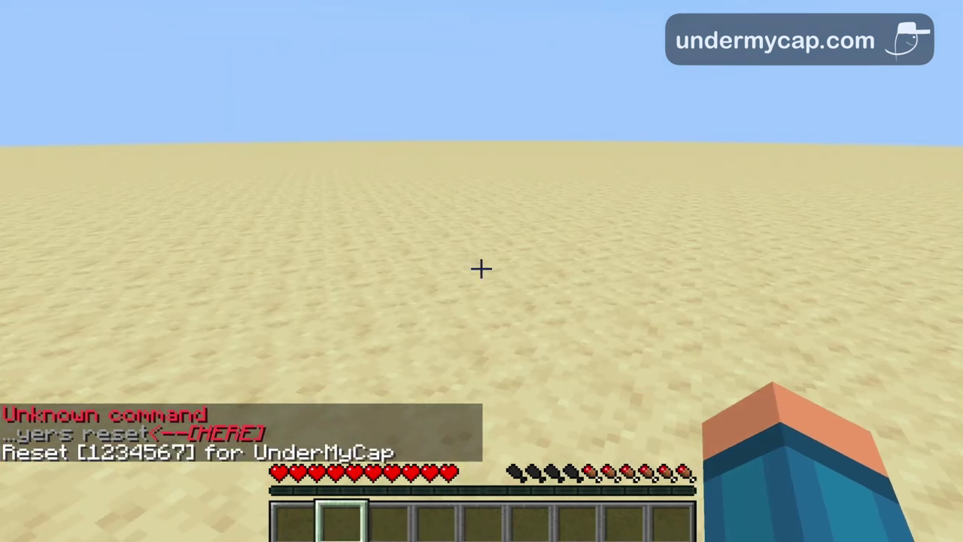
pyautogui.press('w')
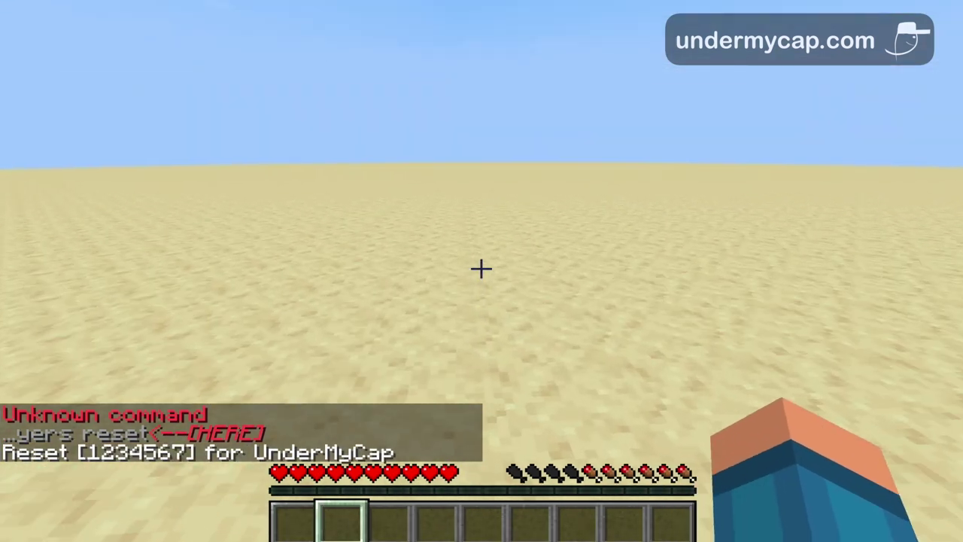
pyautogui.press('t')
pyautogui.press('Up')
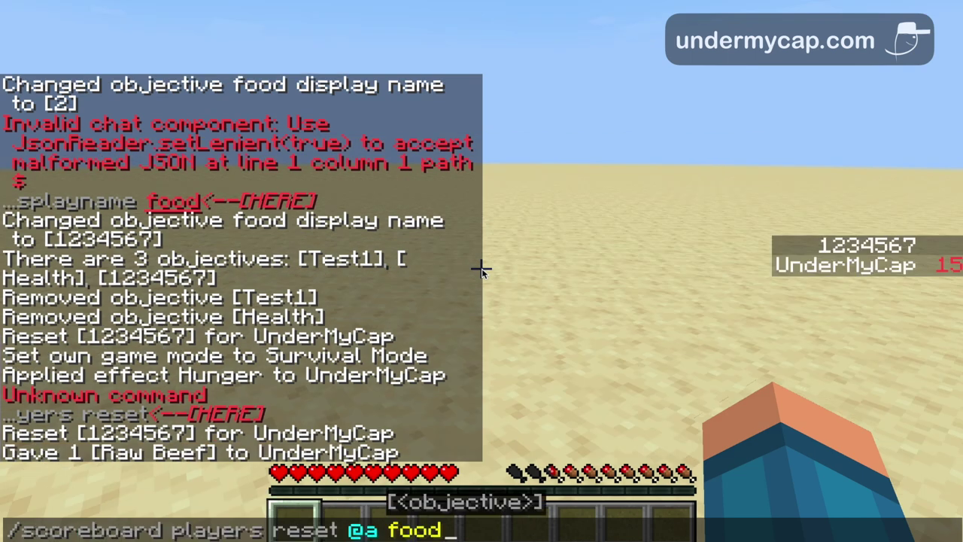
pyautogui.press('Up')
pyautogui.press('BackSpace')
pyautogui.press('BackSpace')
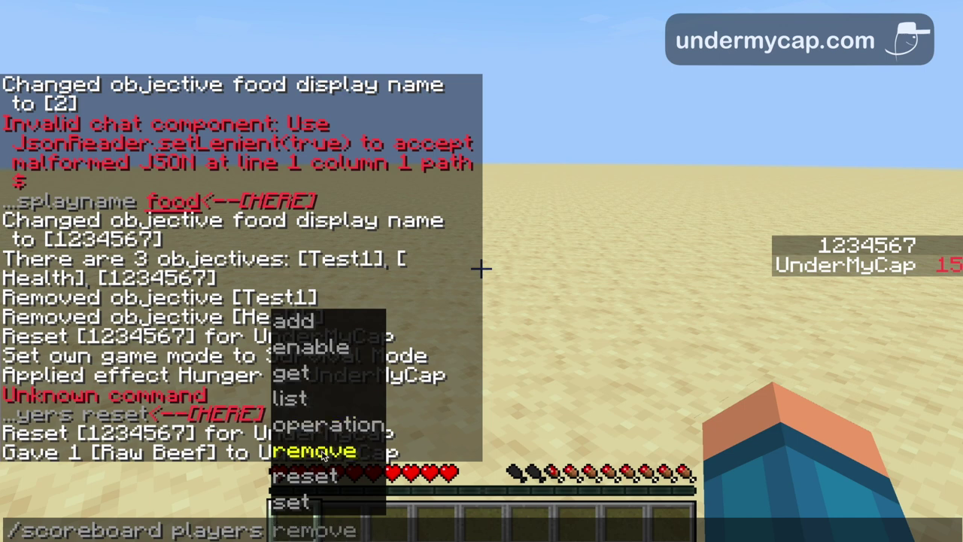
# Query the player's food score with /scoreboard players get; it reads 15
pyautogui.click(308, 376)
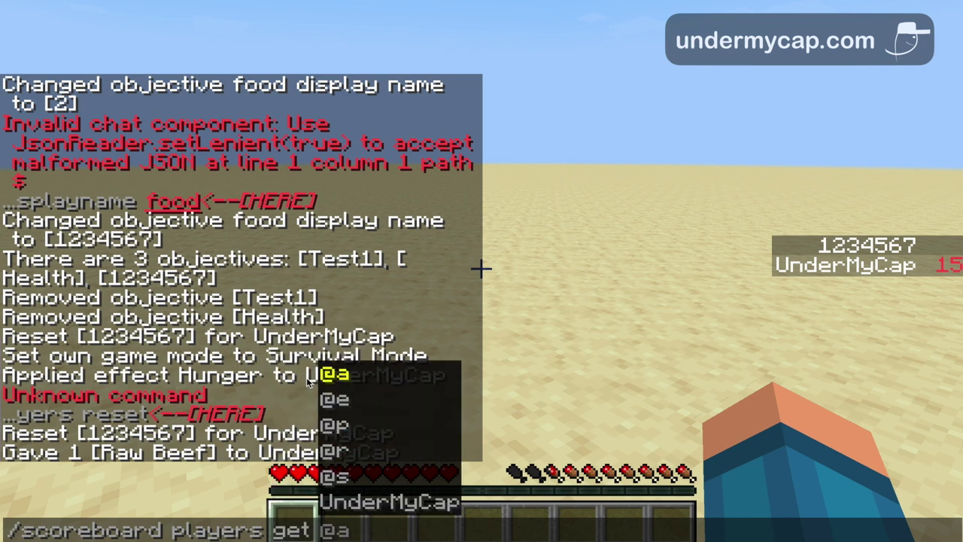
pyautogui.click(363, 502)
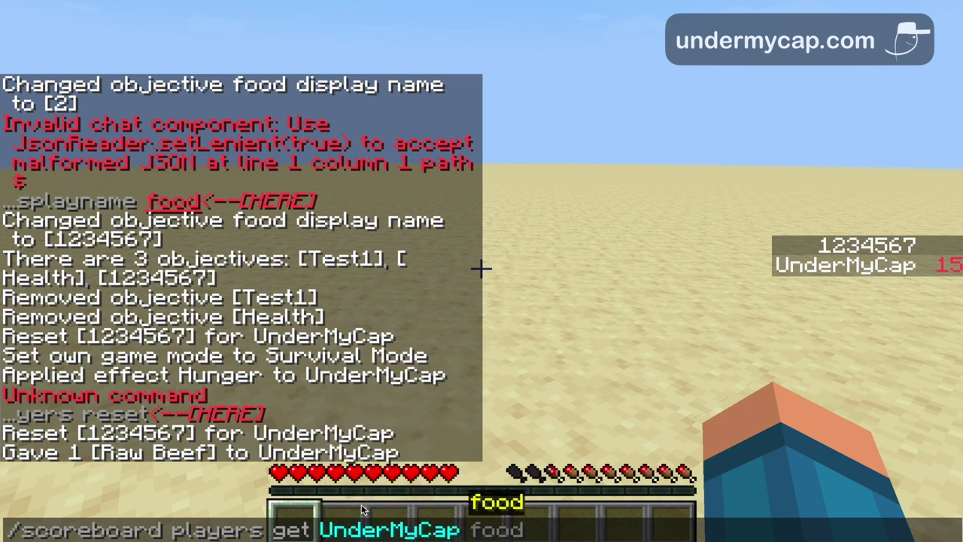
pyautogui.click(511, 503)
pyautogui.press('Return')
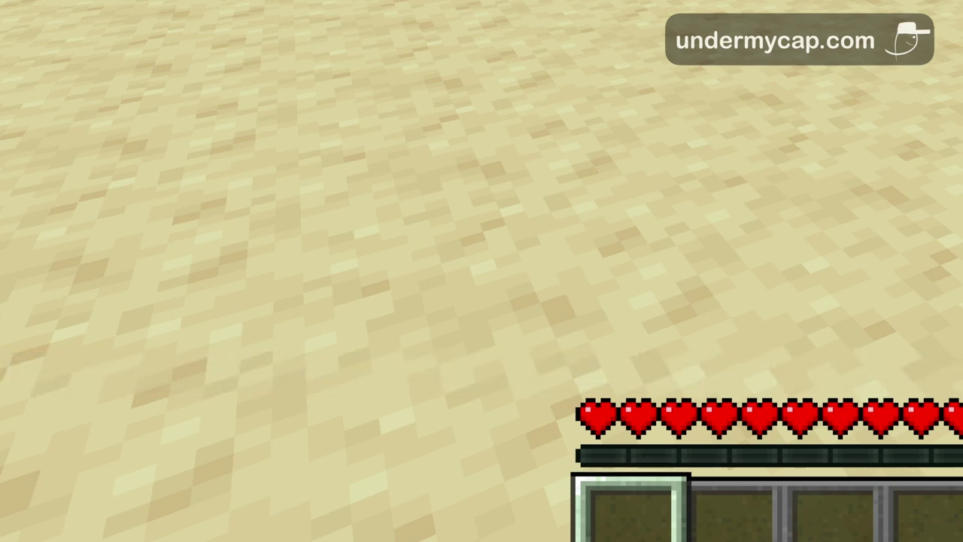
# Try setting the player's food score to 70, which fails as food is read-only
pyautogui.press('t')
pyautogui.press('Up')
pyautogui.press('BackSpace')
pyautogui.press('BackSpace')
pyautogui.press('BackSpace')
pyautogui.press('BackSpace')
pyautogui.press('BackSpace')
pyautogui.press('BackSpace')
pyautogui.press('BackSpace')
pyautogui.press('BackSpace')
pyautogui.press('BackSpace')
pyautogui.press('BackSpace')
pyautogui.press('BackSpace')
pyautogui.press('BackSpace')
pyautogui.press('BackSpace')
pyautogui.press('BackSpace')
pyautogui.write('set')
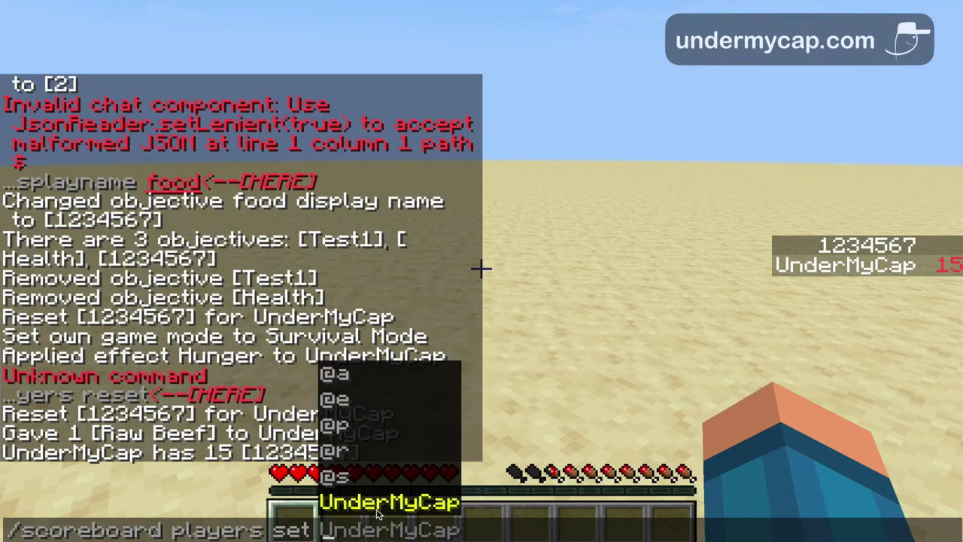
pyautogui.click(379, 511)
pyautogui.click(505, 502)
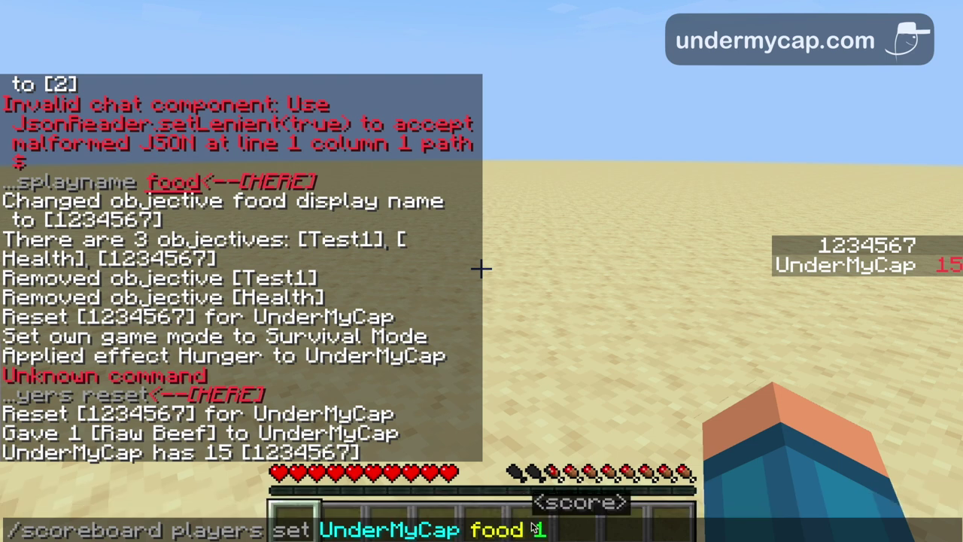
pyautogui.write('70')
pyautogui.press('Return')
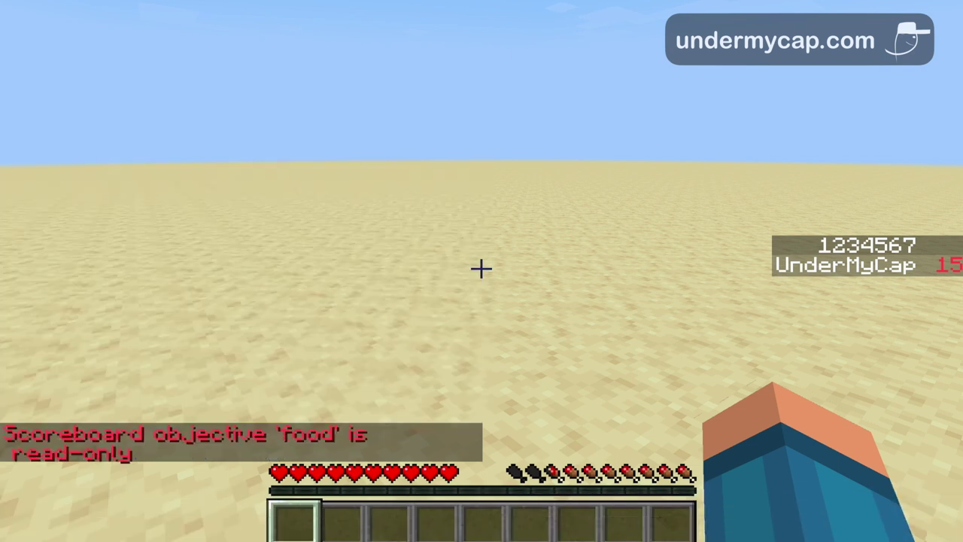
# Recall the set command, delete the 70, and close chat without running it
pyautogui.press('t')
pyautogui.press('Up')
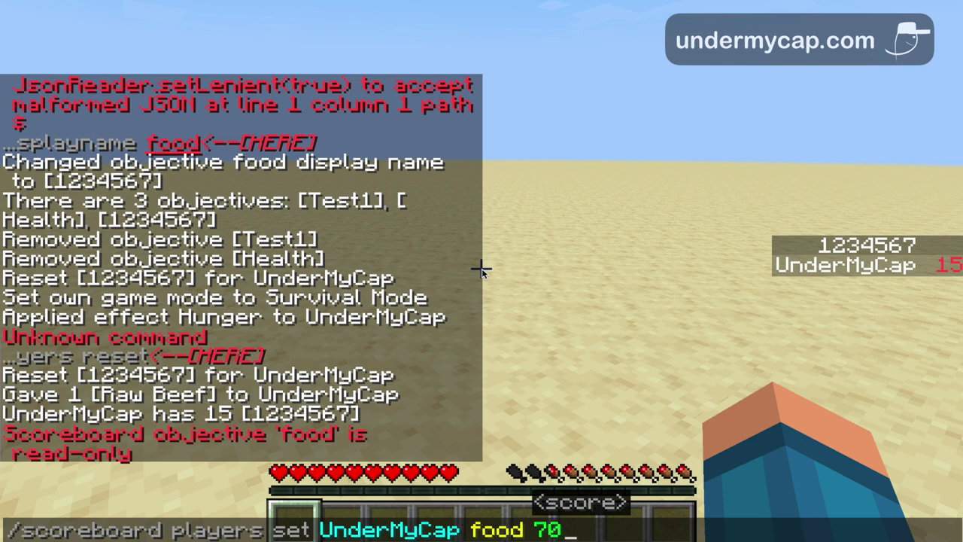
pyautogui.press('BackSpace')
pyautogui.press('BackSpace')
pyautogui.press('BackSpace')
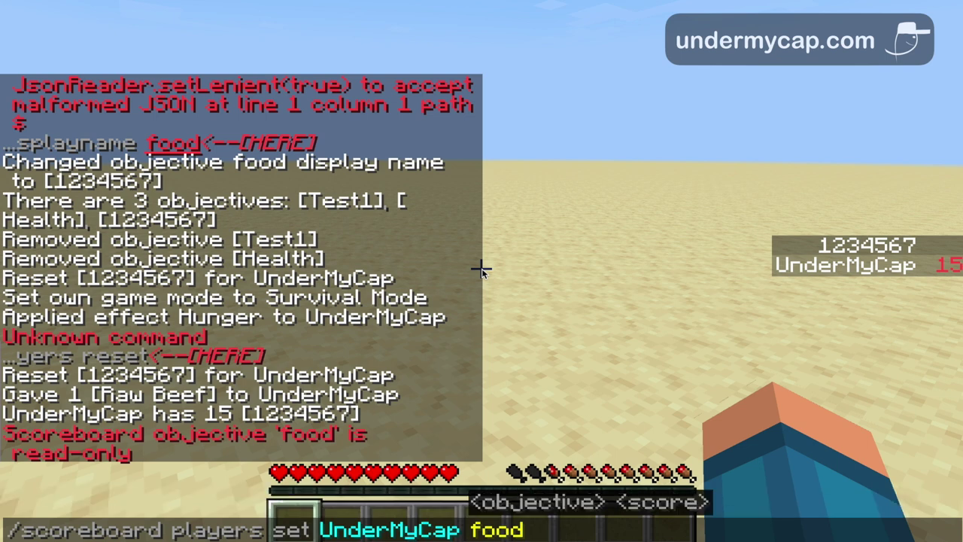
pyautogui.press('Escape')
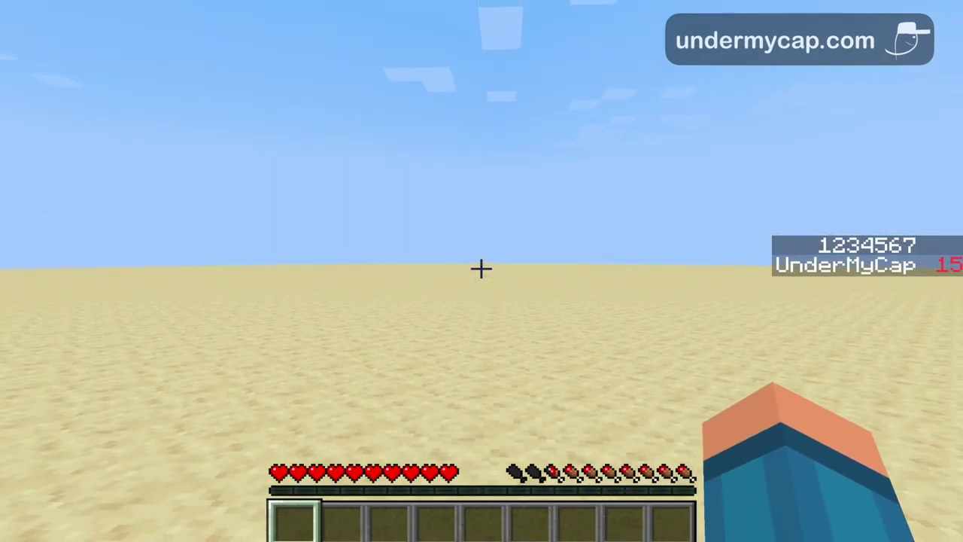